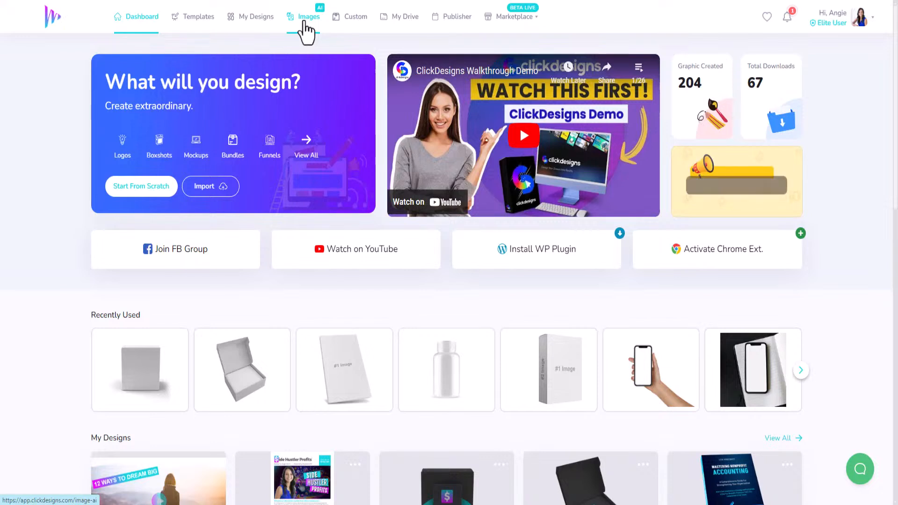
# - Open the AI images gallery and scroll through the available images
pyautogui.click(305, 22)
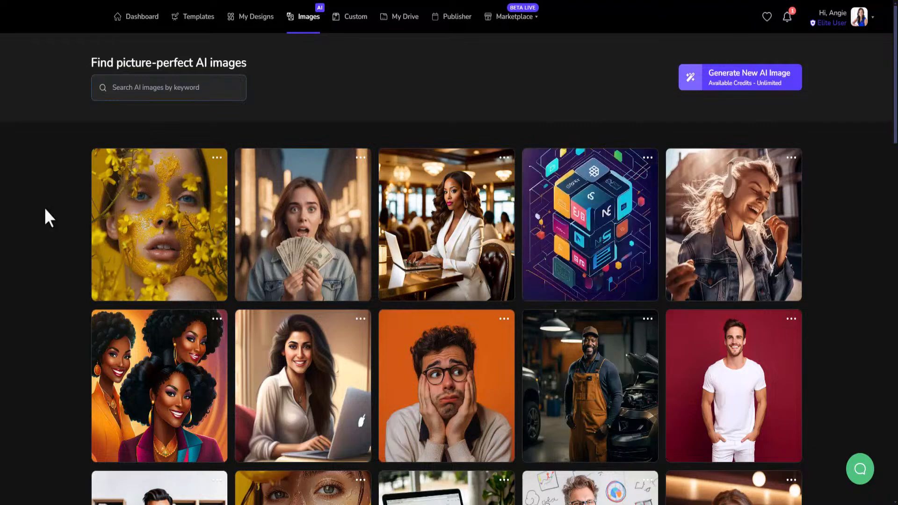
pyautogui.scroll(-10, 622, 344)
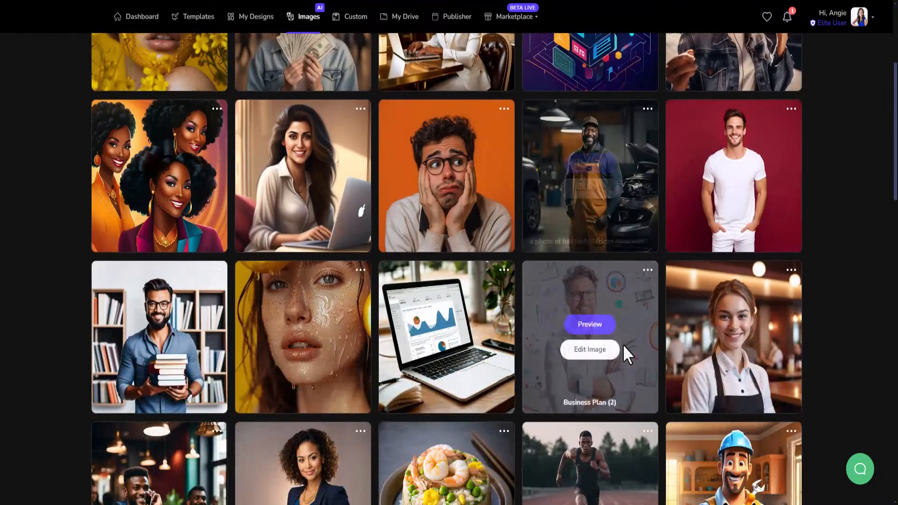
pyautogui.scroll(-4, 622, 400)
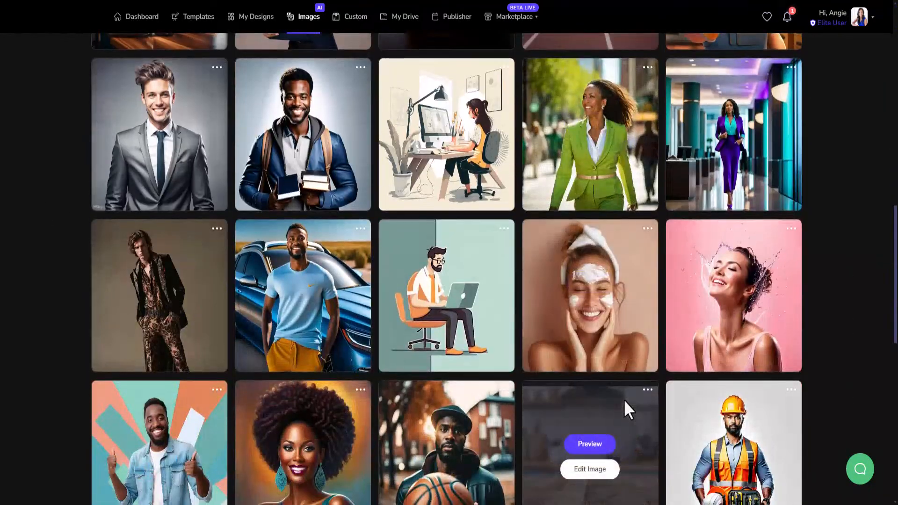
pyautogui.scroll(-5, 568, 400)
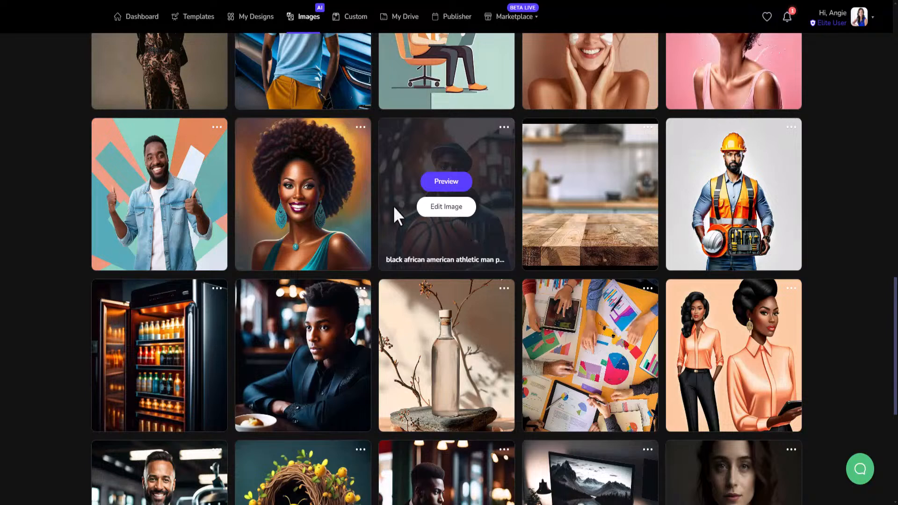
# - Preview the image of the man holding a basketball, then close the preview
pyautogui.click(451, 185)
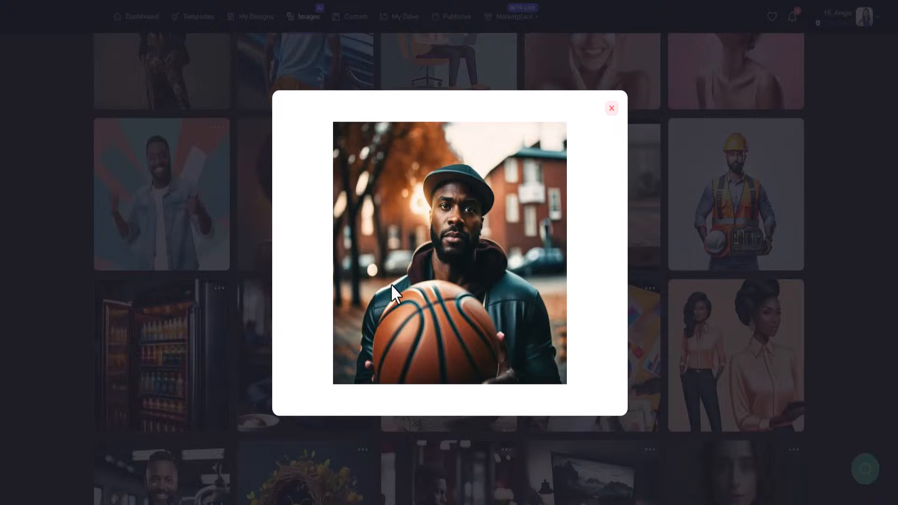
pyautogui.click(612, 108)
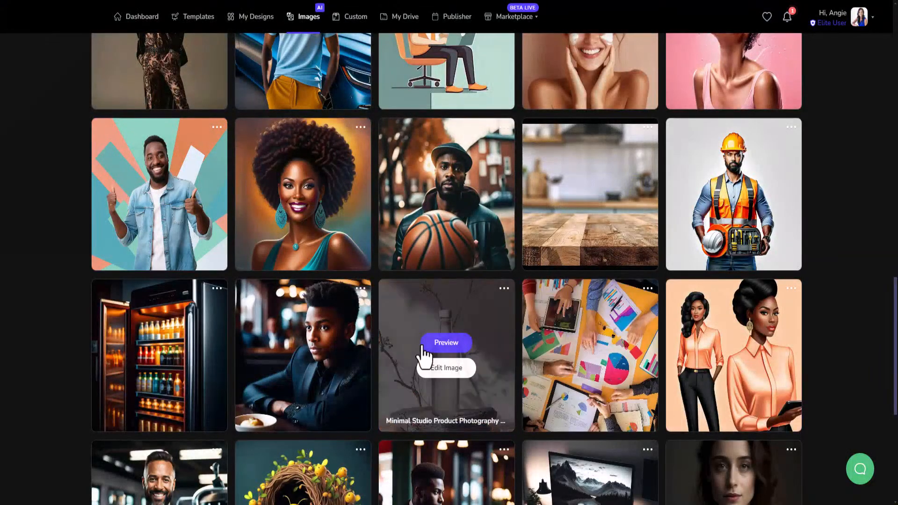
# - Scroll further down through the AI image gallery to its end
pyautogui.scroll(-2, 428, 346)
pyautogui.scroll(-5, 424, 356)
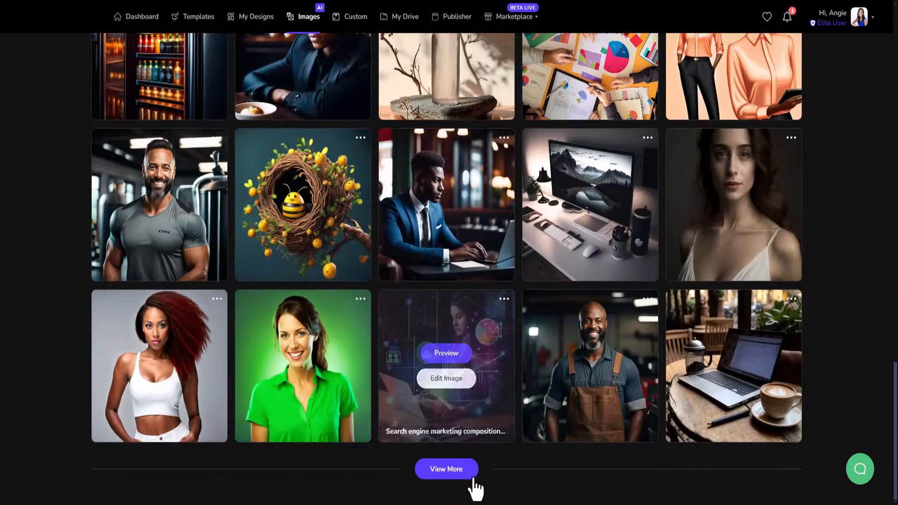
pyautogui.click(459, 472)
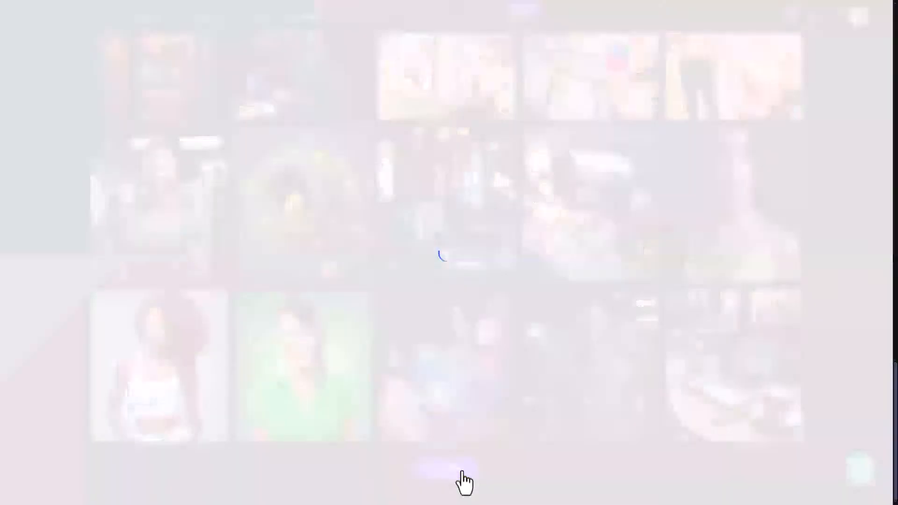
pyautogui.scroll(-6, 484, 429)
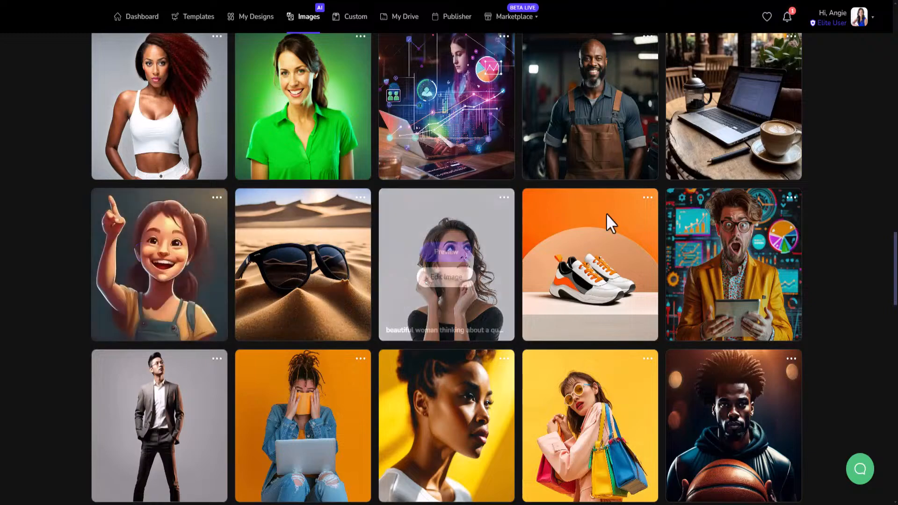
pyautogui.scroll(-3, 398, 412)
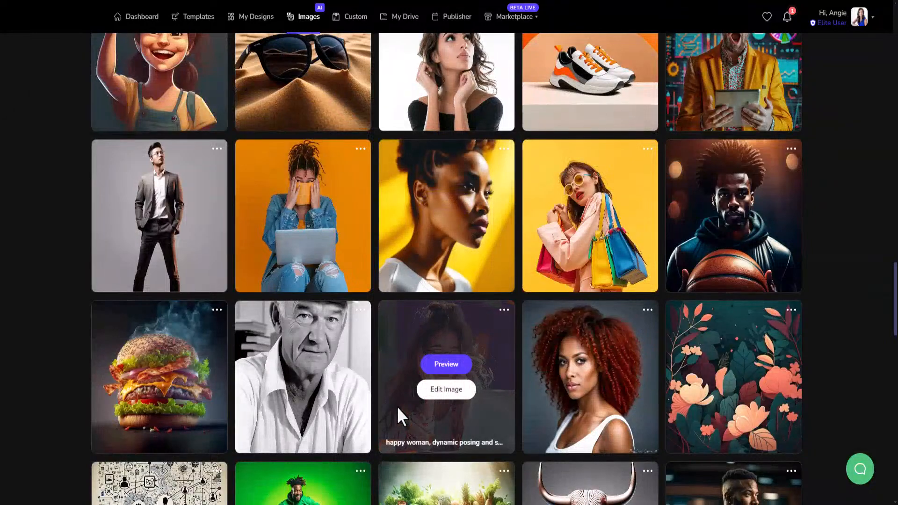
pyautogui.scroll(-6, 511, 397)
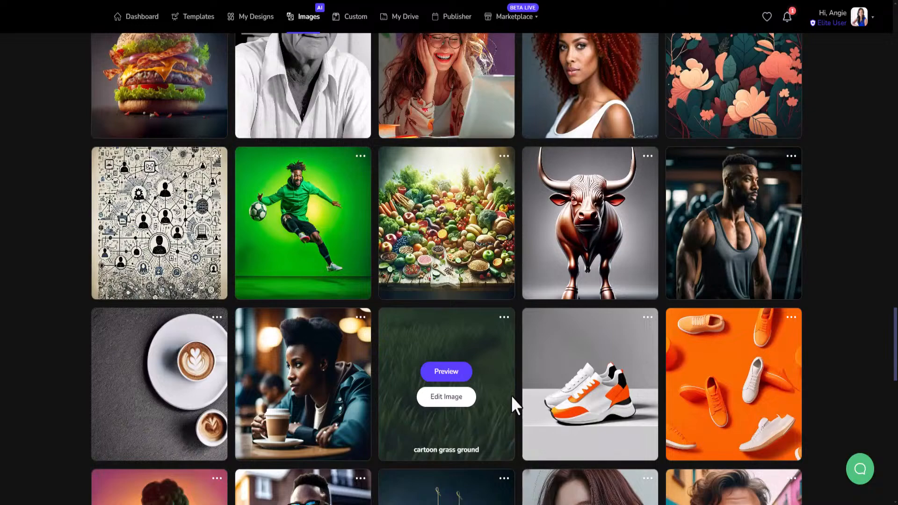
pyautogui.scroll(-4, 636, 420)
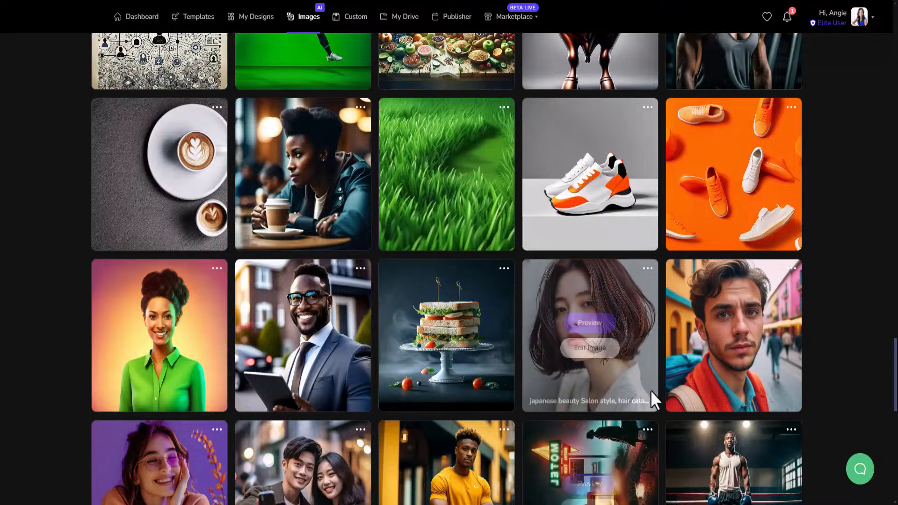
pyautogui.scroll(-5, 652, 387)
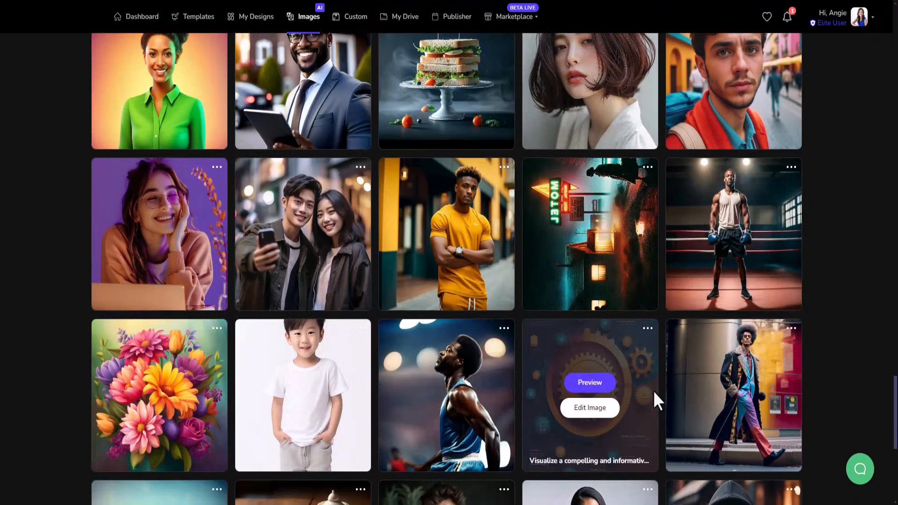
pyautogui.scroll(-6, 748, 422)
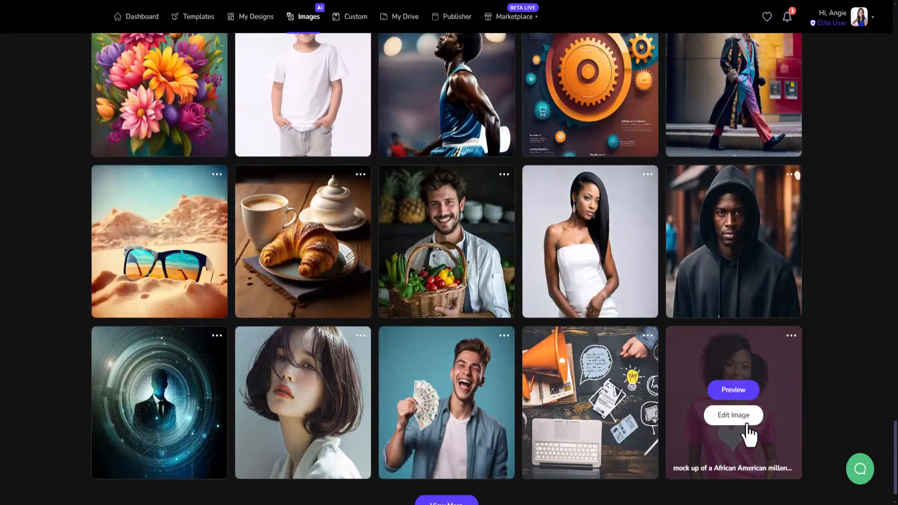
pyautogui.scroll(-1, 768, 445)
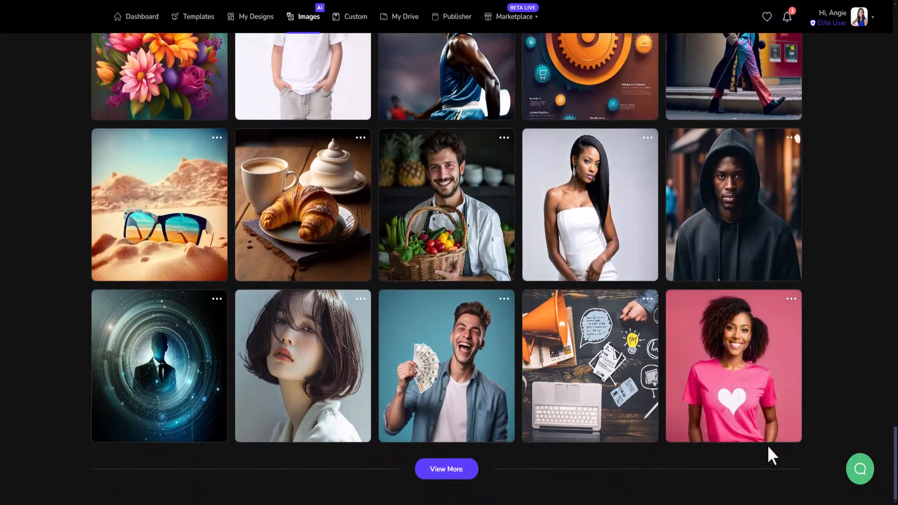
# - Load more images into the gallery and browse the newly added ones
pyautogui.click(452, 474)
pyautogui.scroll(-7, 428, 470)
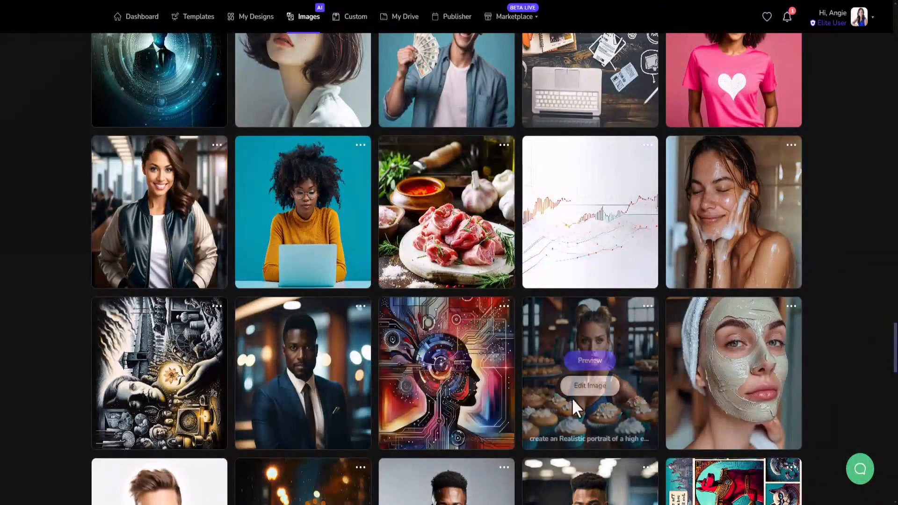
pyautogui.scroll(-5, 453, 321)
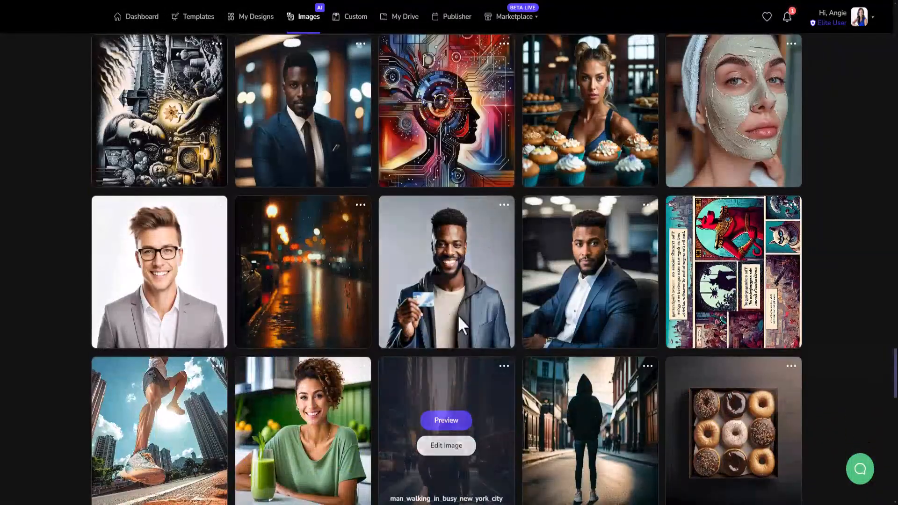
pyautogui.scroll(-4, 708, 371)
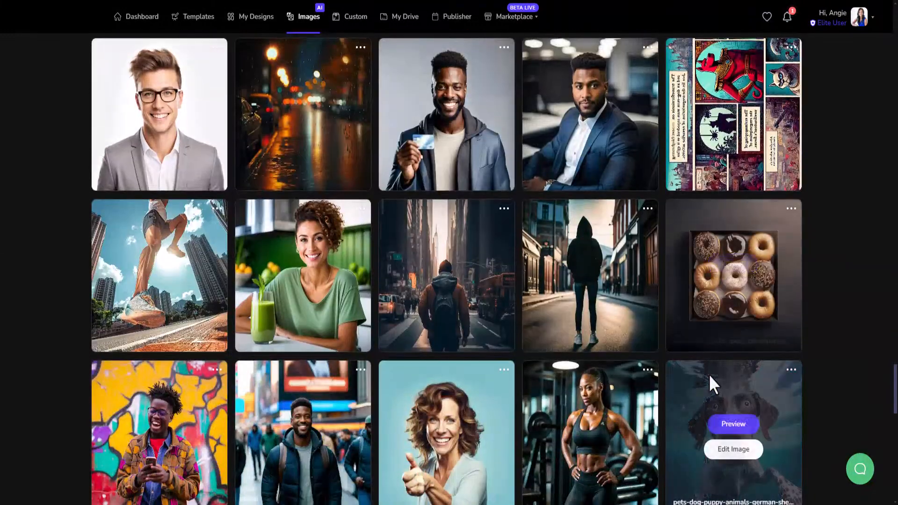
pyautogui.moveTo(699, 122)
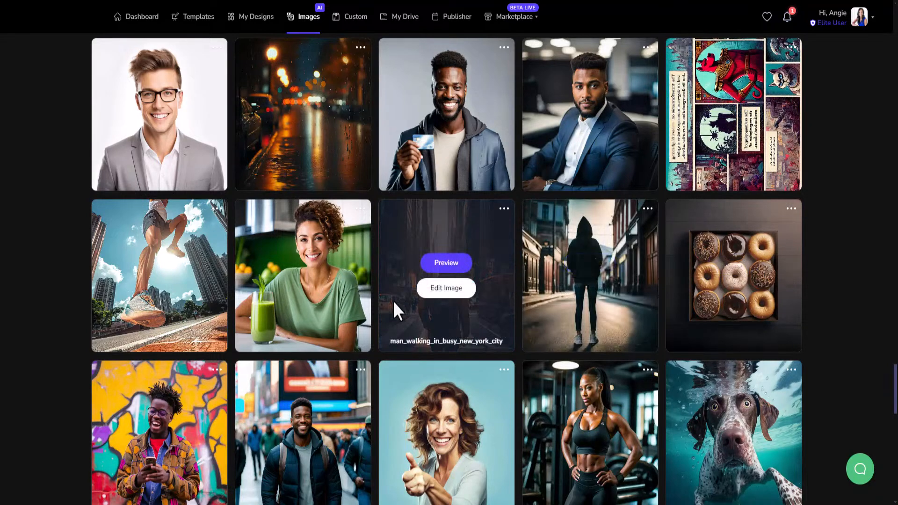
pyautogui.scroll(-3, 398, 308)
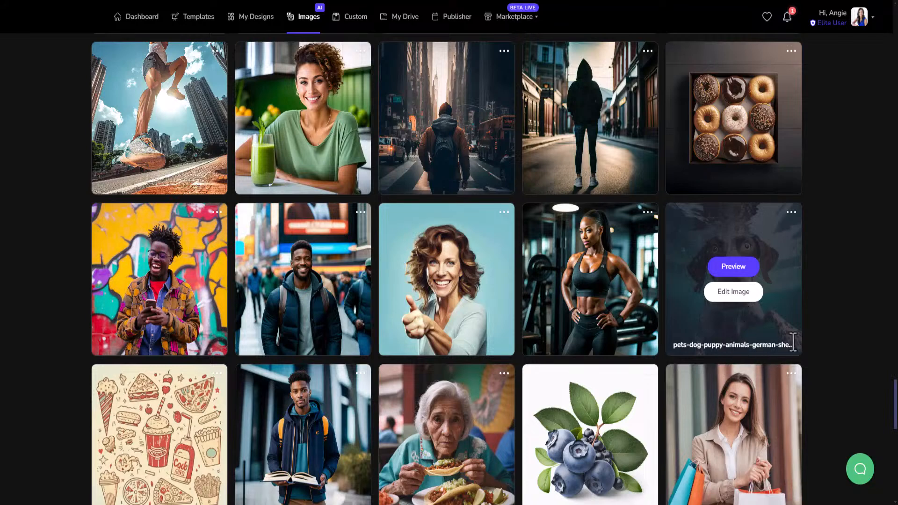
# - Open the options menu on the underwater dog image to see its download option, then dismiss it
pyautogui.click(792, 213)
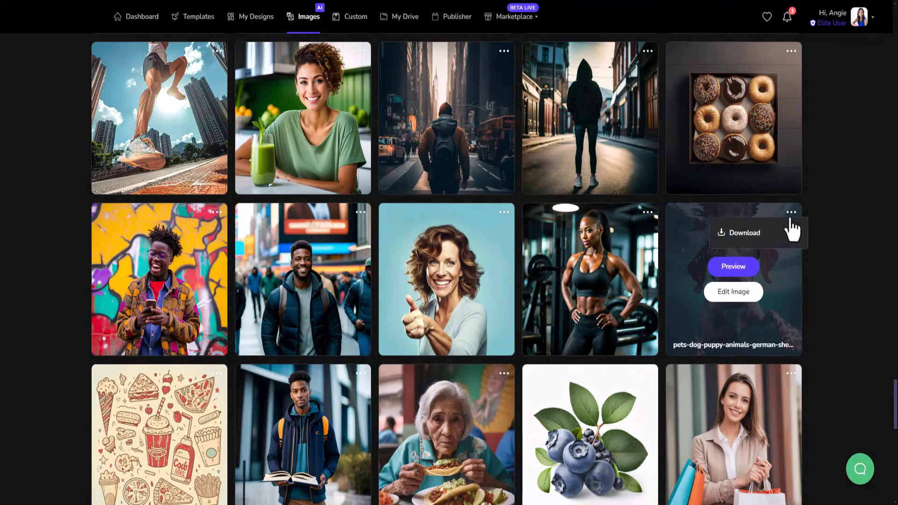
pyautogui.click(796, 303)
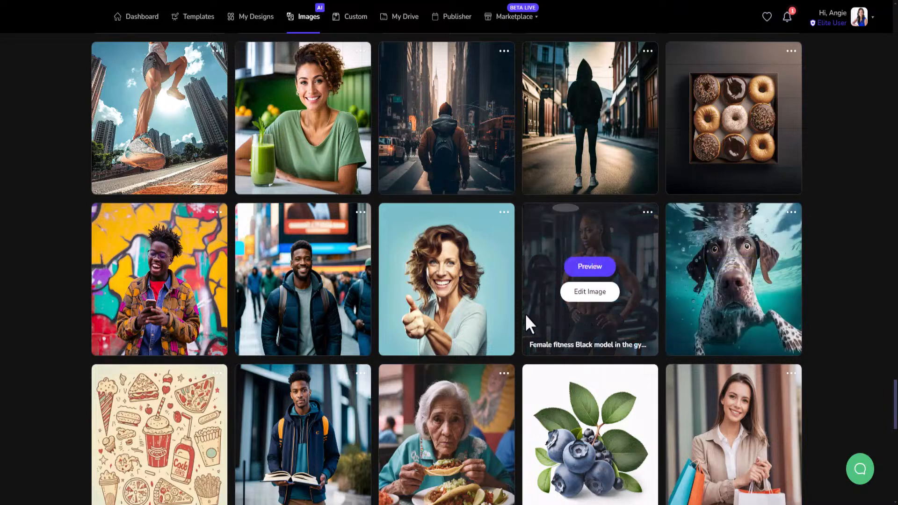
# - Return to the top of the gallery and open the Generate New AI Image dialog
pyautogui.scroll(-6, 494, 318)
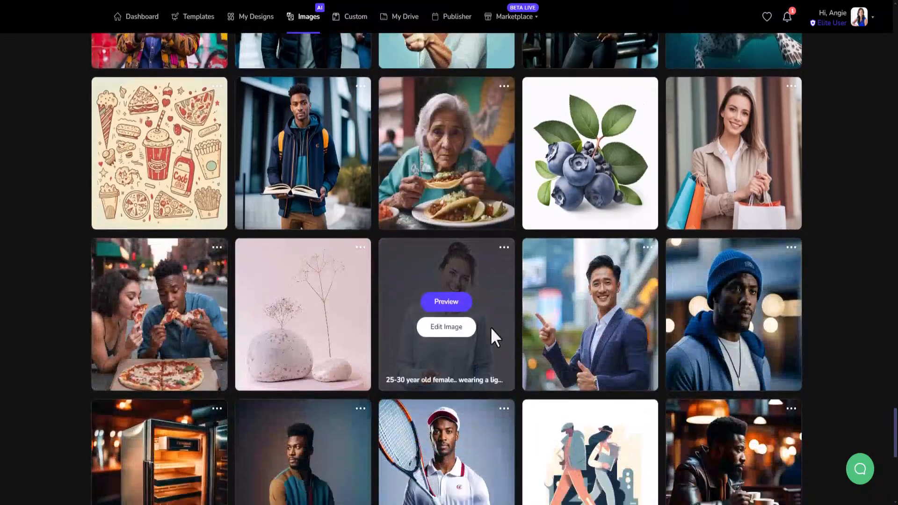
pyautogui.scroll(-9, 490, 328)
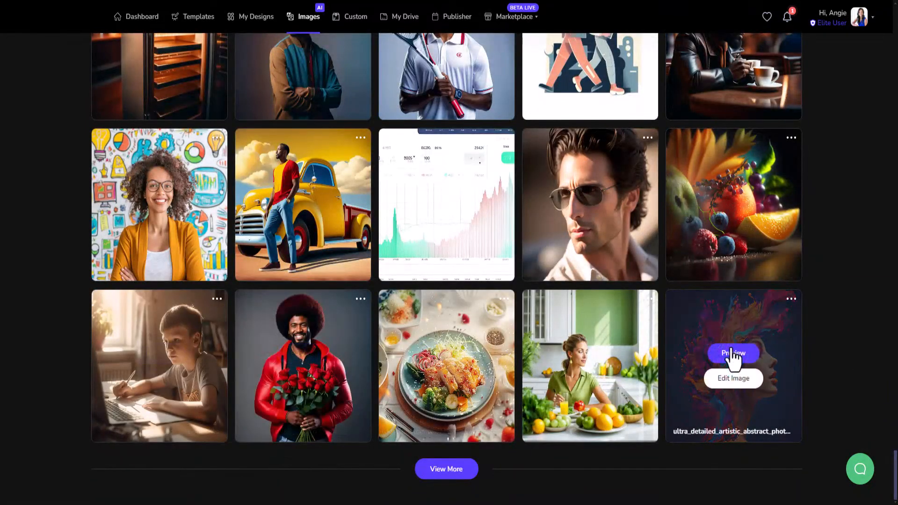
pyautogui.scroll(-10, 728, 357)
pyautogui.scroll(8, 727, 356)
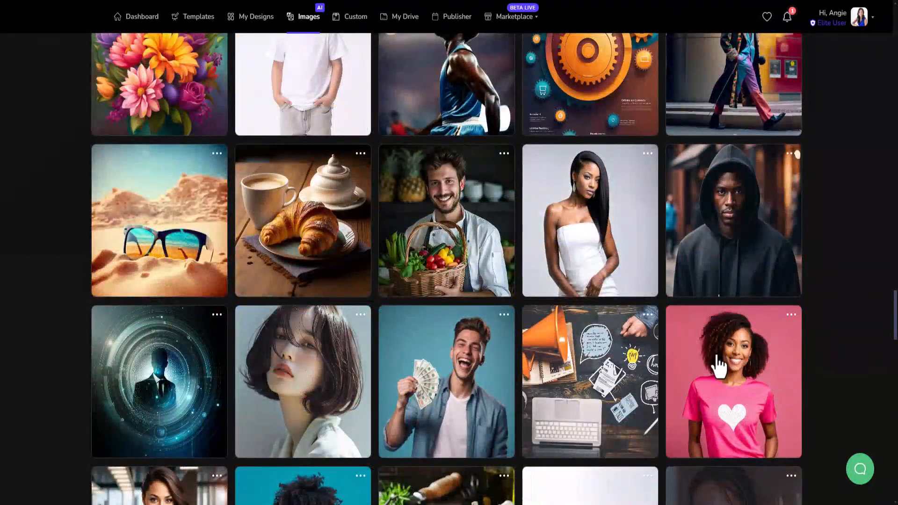
pyautogui.scroll(15, 708, 355)
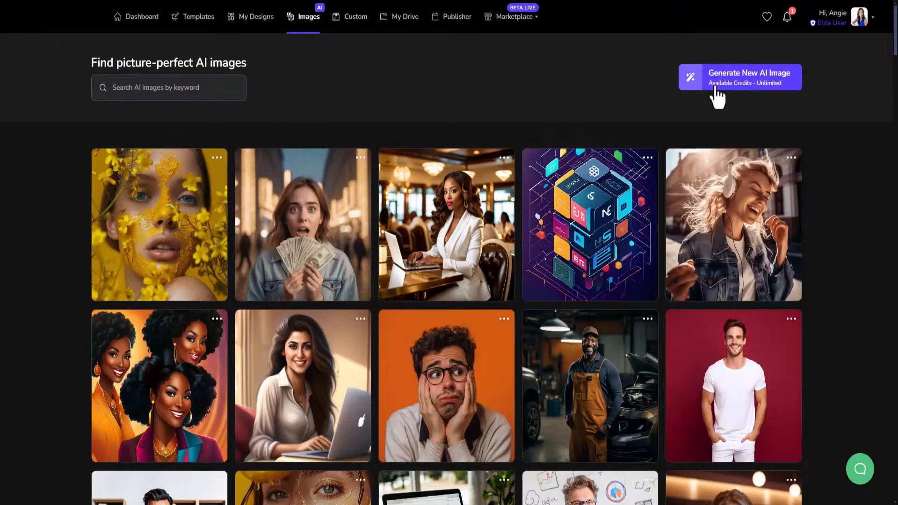
pyautogui.click(739, 90)
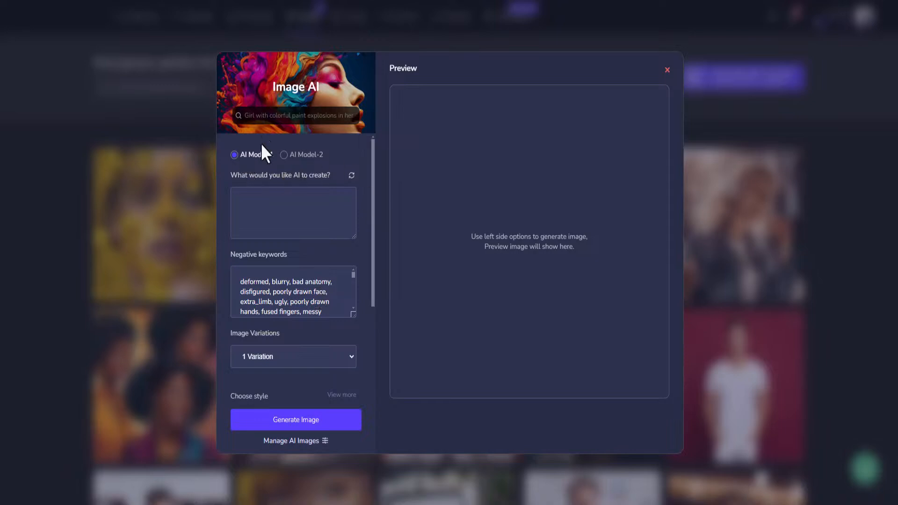
# - Switch between AI Model-1 and AI Model-2 to compare the settings each one offers
pyautogui.click(266, 118)
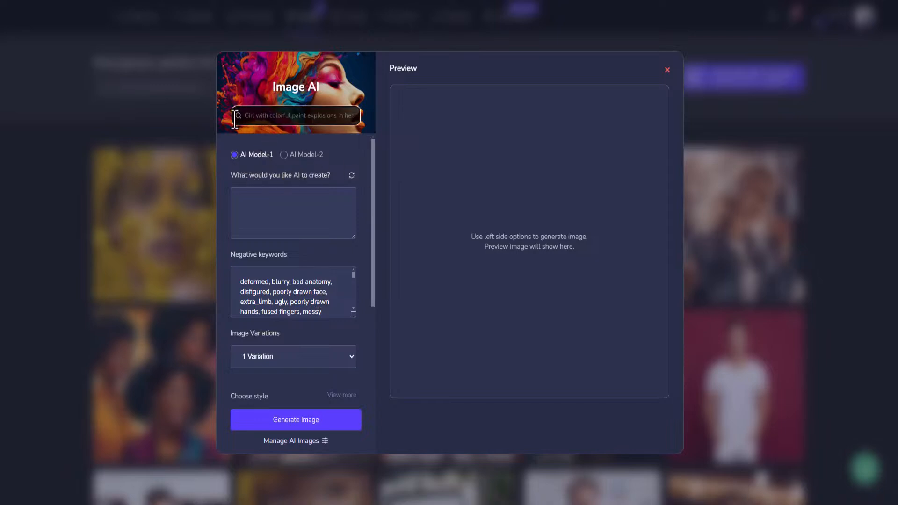
pyautogui.click(248, 156)
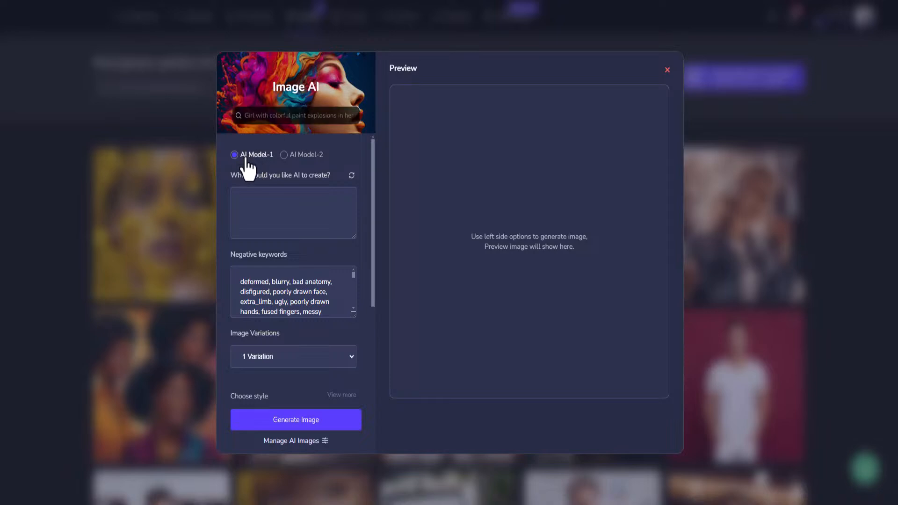
pyautogui.click(284, 157)
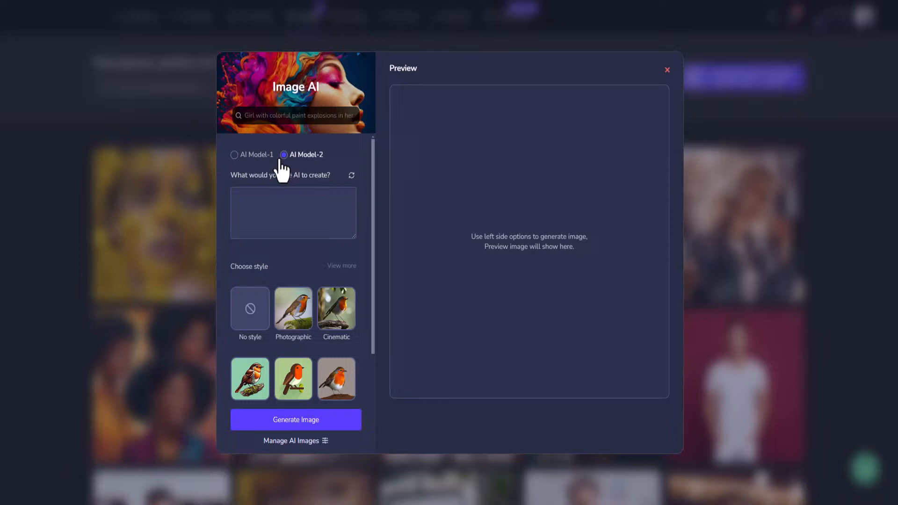
pyautogui.click(234, 156)
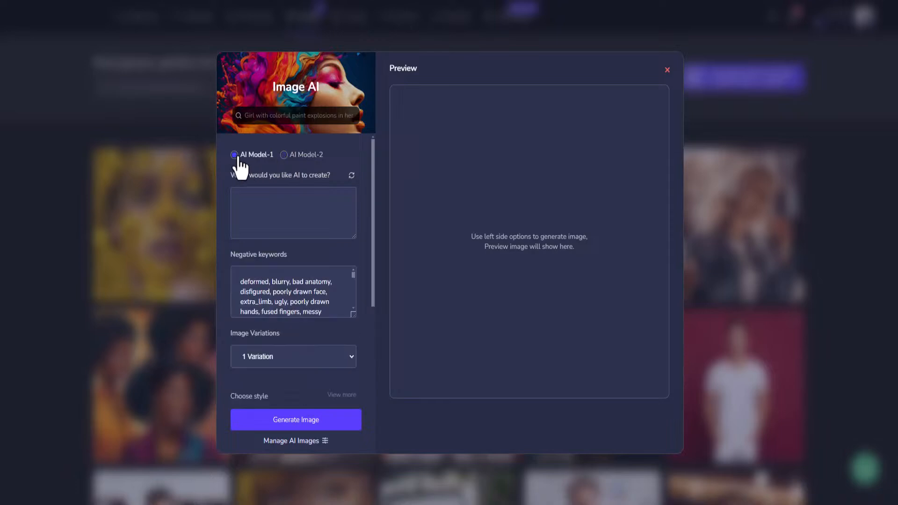
pyautogui.scroll(-6, 271, 274)
pyautogui.scroll(1, 265, 261)
pyautogui.scroll(5, 265, 261)
# - Select AI Model-1 again and scroll through its style and aspect ratio options
pyautogui.click(284, 156)
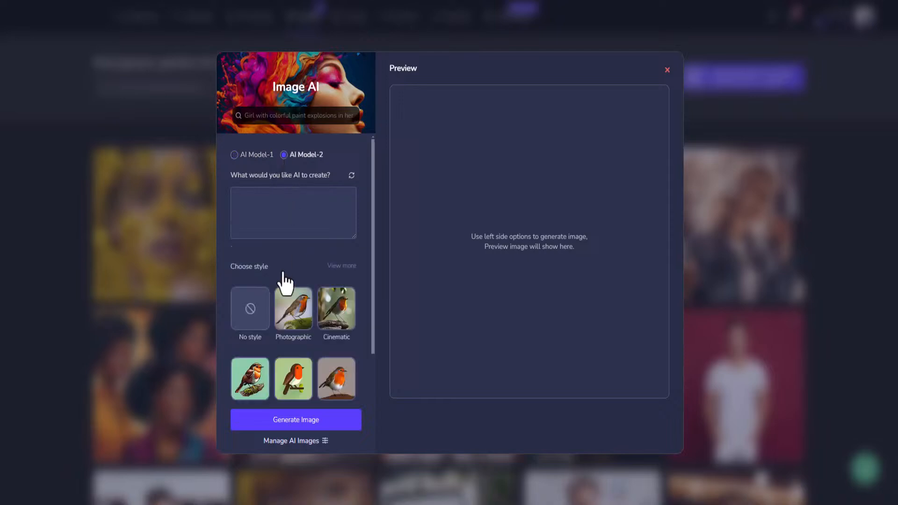
pyautogui.scroll(-3, 282, 280)
pyautogui.scroll(3, 281, 281)
pyautogui.click(234, 155)
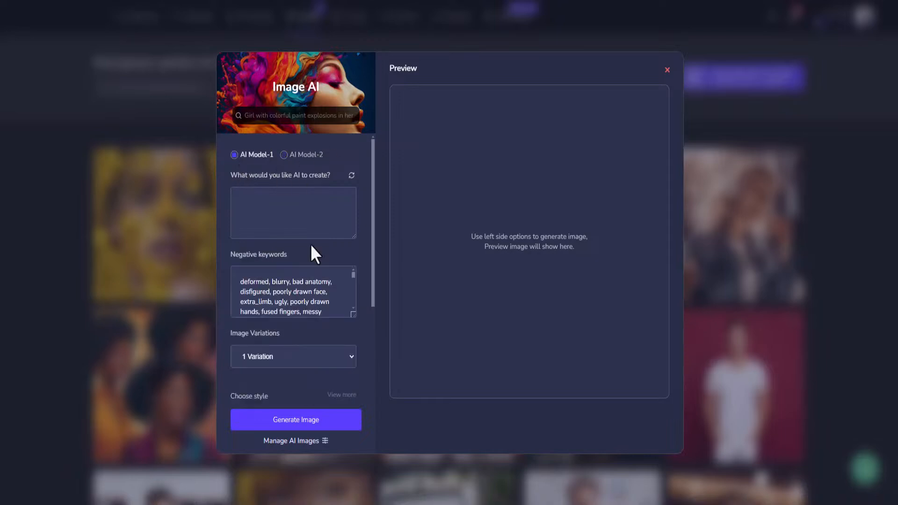
pyautogui.scroll(-5, 281, 220)
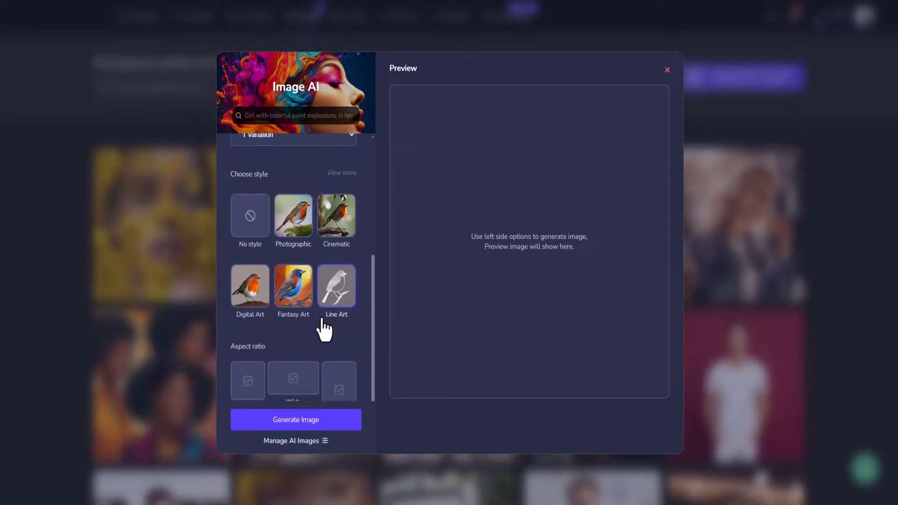
pyautogui.scroll(10, 321, 317)
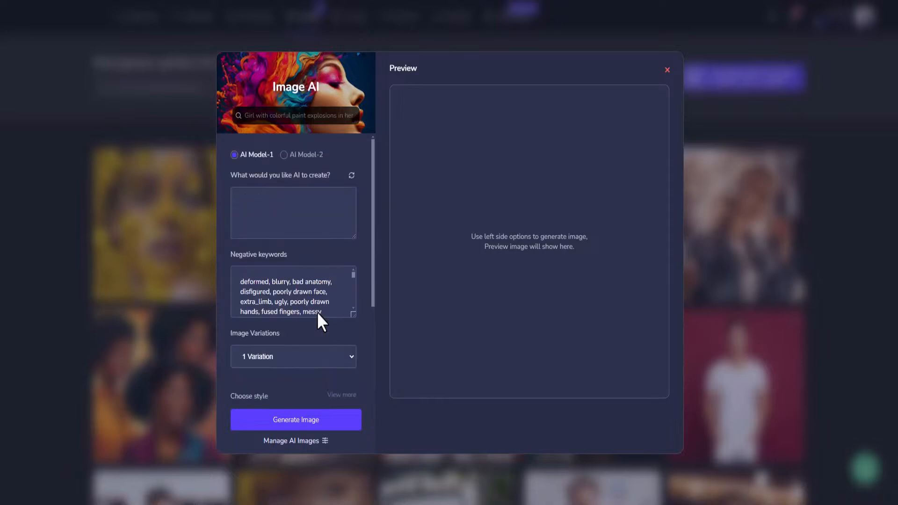
# - Enter the prompt "space odyssey with a space ship, planets, cool vibrant colors" for the AI image
pyautogui.click(286, 199)
pyautogui.write('space odd')
pyautogui.press('BackSpace')
pyautogui.write('yssey with a space ship, as')
pyautogui.press('BackSpace')
pyautogui.press('BackSpace')
pyautogui.write('plann')
pyautogui.write('ts, ')
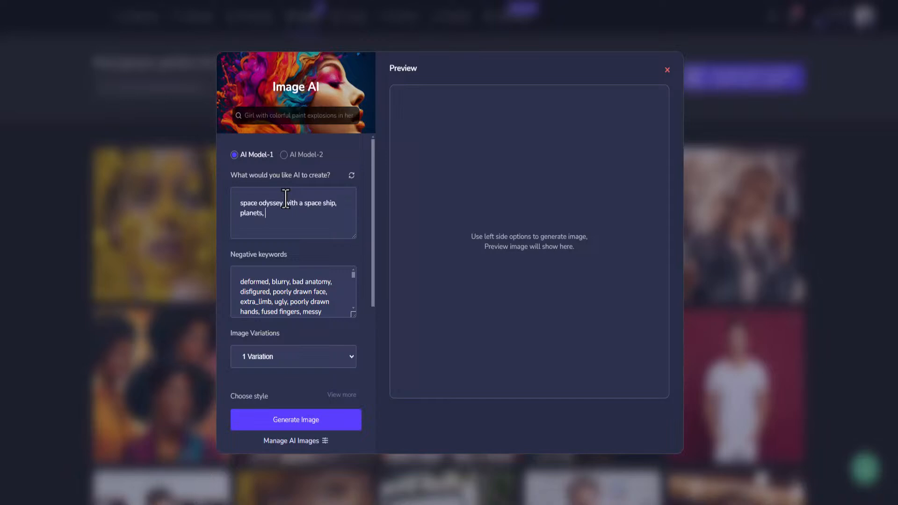
pyautogui.write('cool virbrant colors')
# - Set the number of image variations to 4 Variations
pyautogui.scroll(-3, 331, 292)
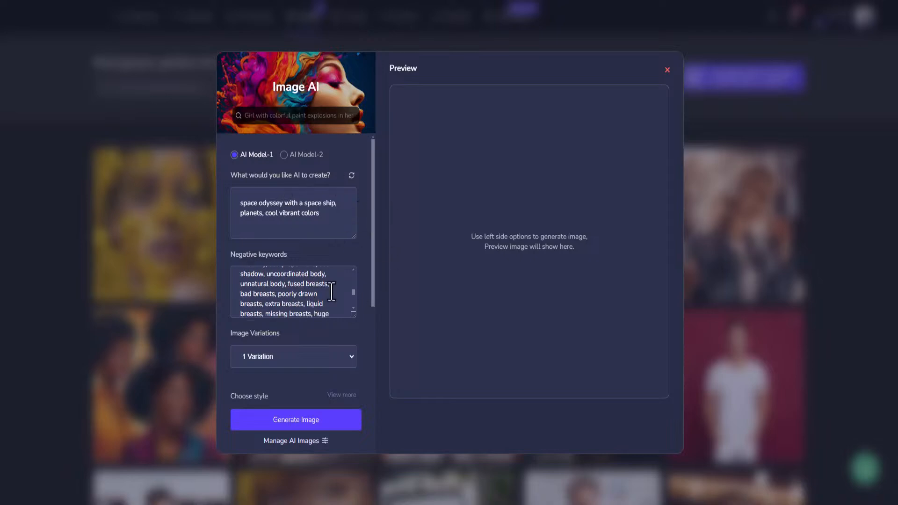
pyautogui.scroll(-5, 364, 290)
pyautogui.scroll(5, 331, 184)
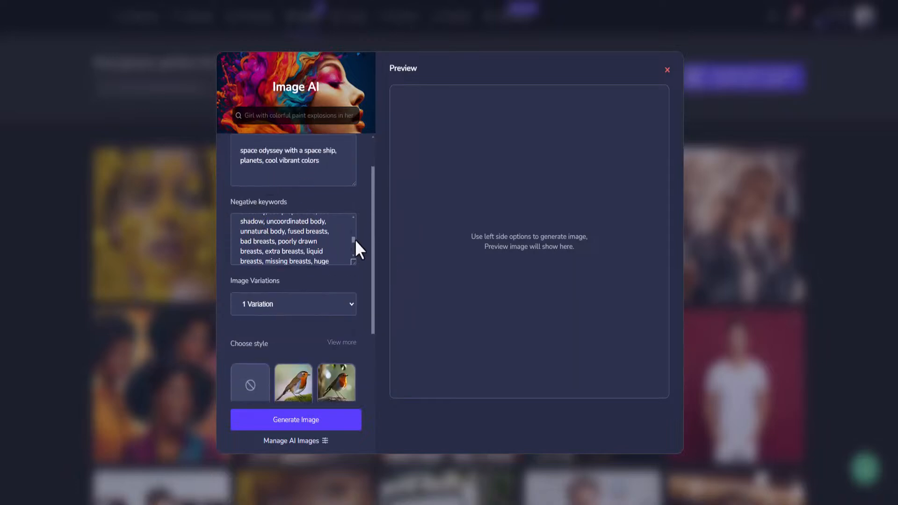
pyautogui.moveTo(355, 240); pyautogui.dragTo(373, 263)
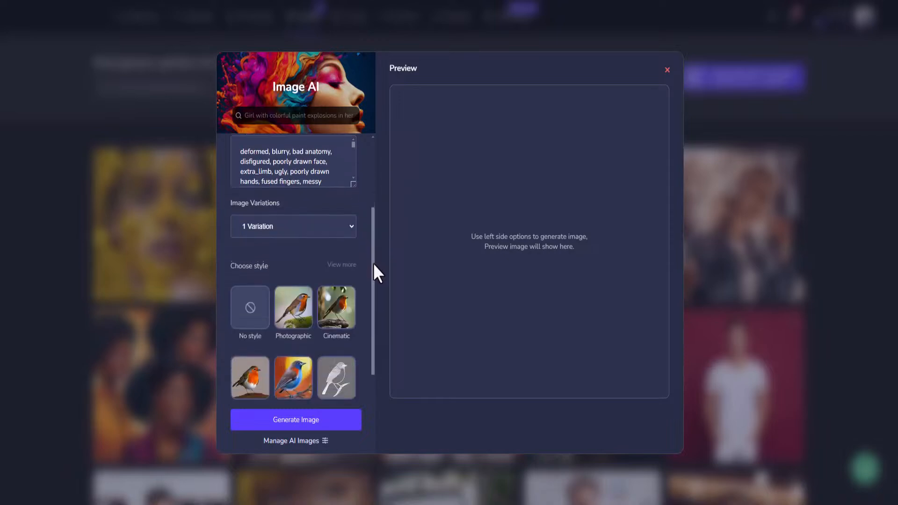
pyautogui.click(351, 227)
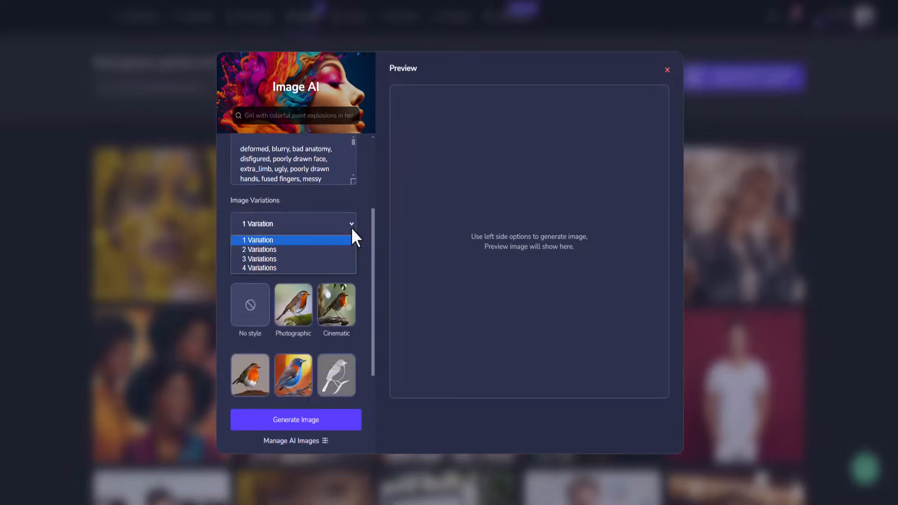
pyautogui.click(262, 268)
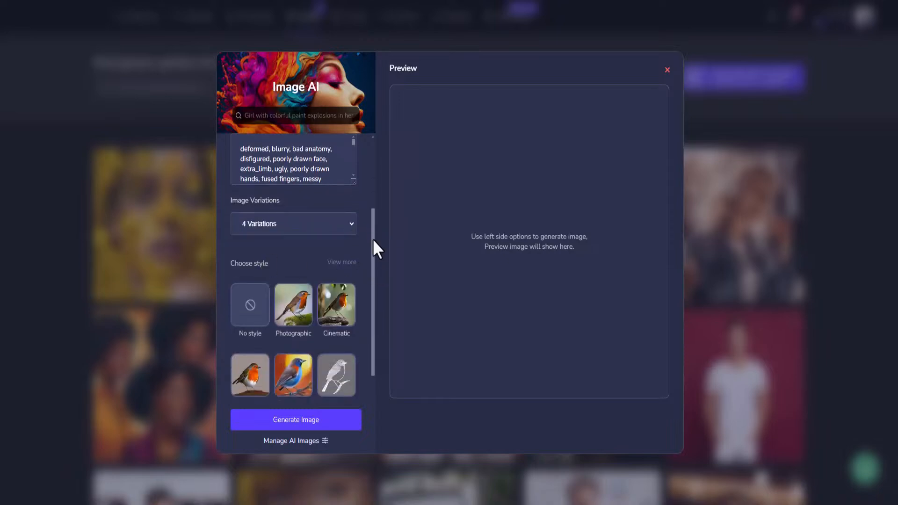
pyautogui.moveTo(373, 243); pyautogui.dragTo(372, 280)
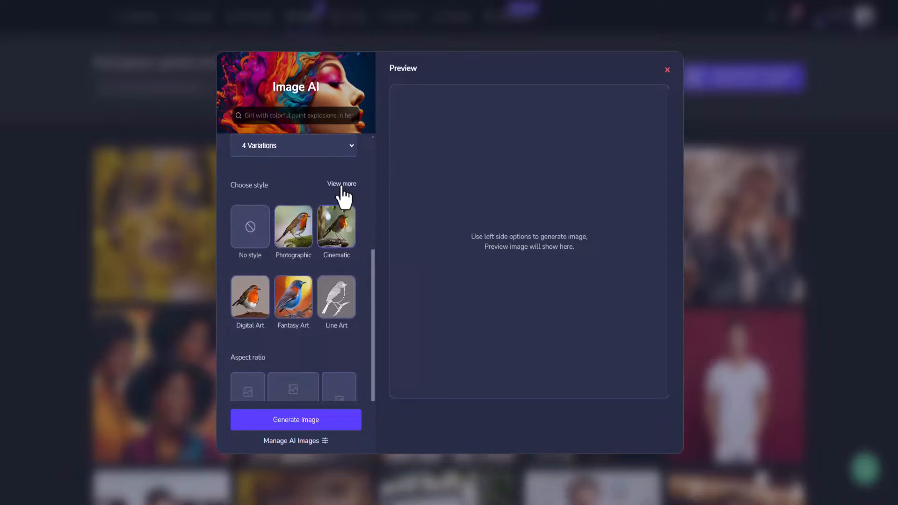
pyautogui.scroll(3, 265, 224)
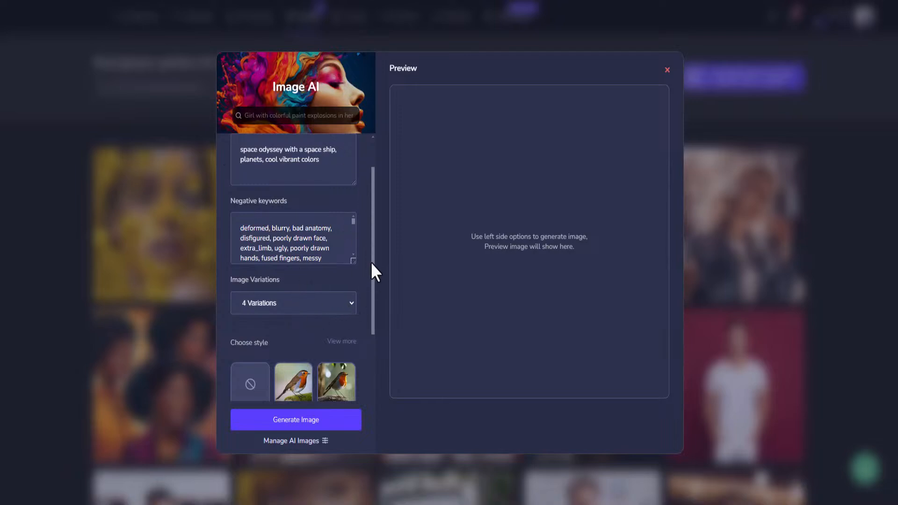
pyautogui.moveTo(373, 261)
pyautogui.mouseDown()
pyautogui.moveTo(373, 386)
pyautogui.moveTo(374, 252)
pyautogui.mouseUp()
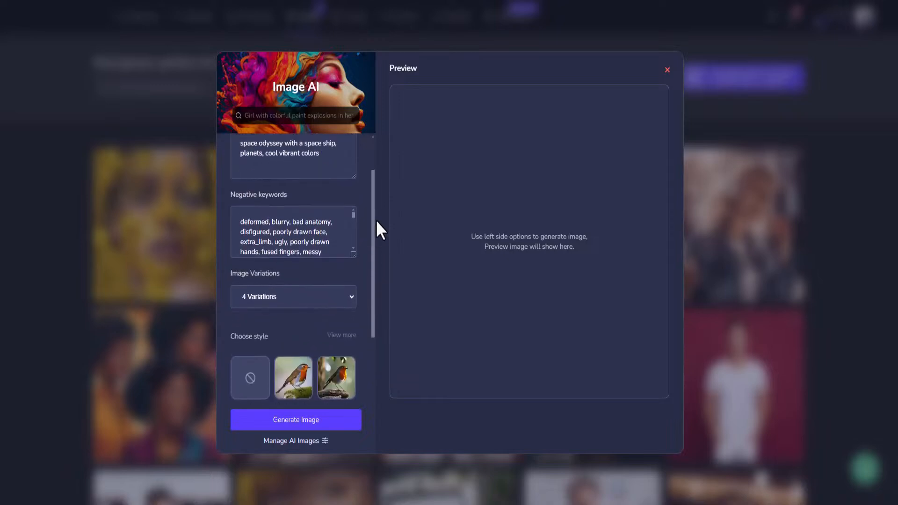
pyautogui.scroll(-3, 373, 220)
pyautogui.click(352, 180)
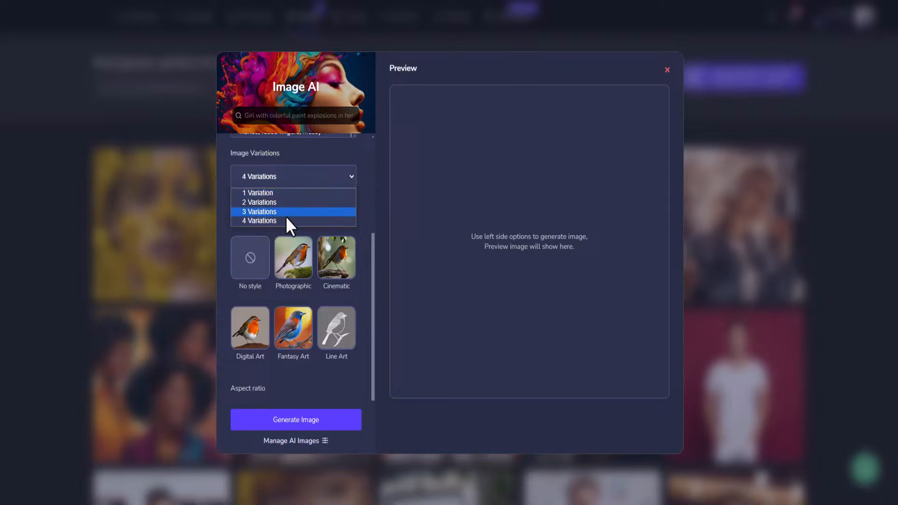
pyautogui.click(338, 221)
# - Expand the style options to show more styles and browse through the full style list
pyautogui.scroll(-1, 374, 247)
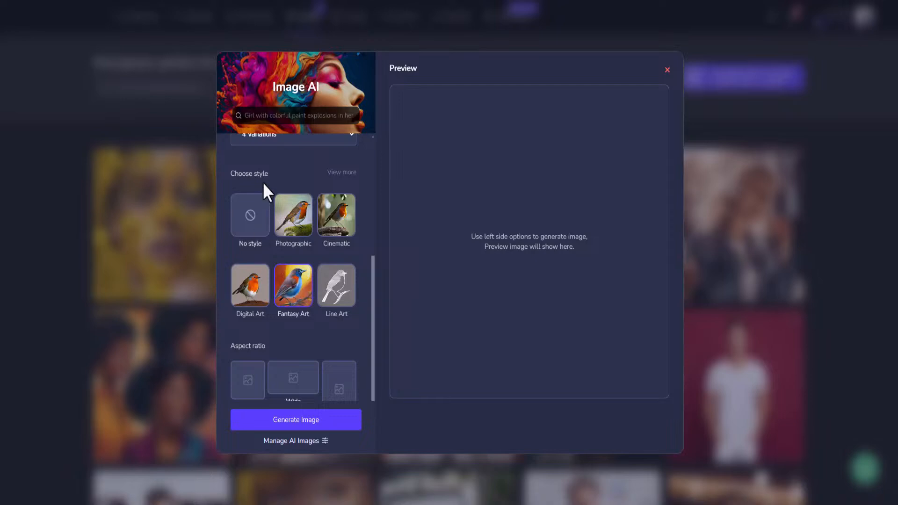
pyautogui.click(335, 185)
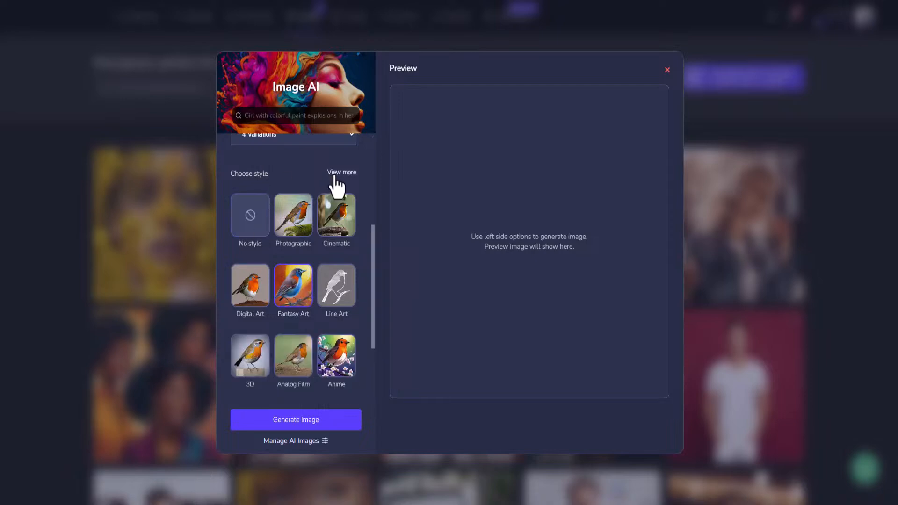
pyautogui.scroll(-2, 374, 234)
pyautogui.scroll(-2, 341, 297)
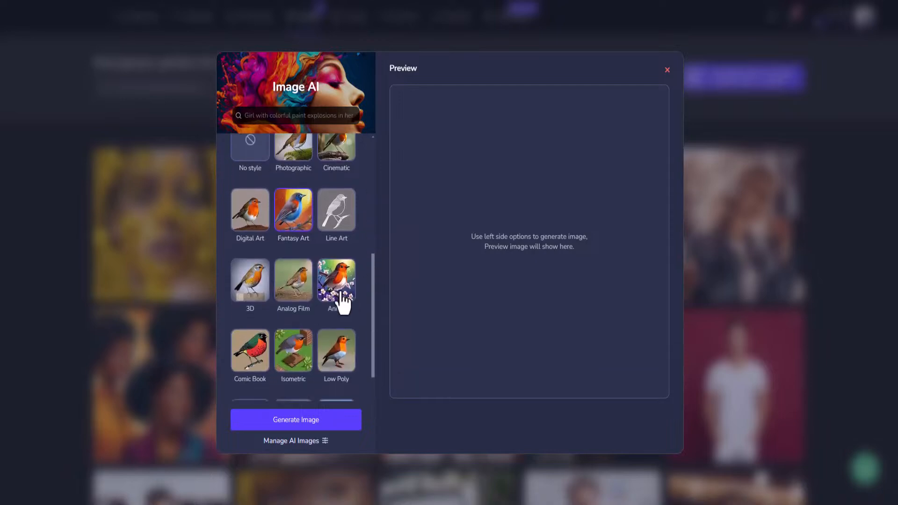
pyautogui.scroll(2, 314, 215)
pyautogui.scroll(1, 315, 223)
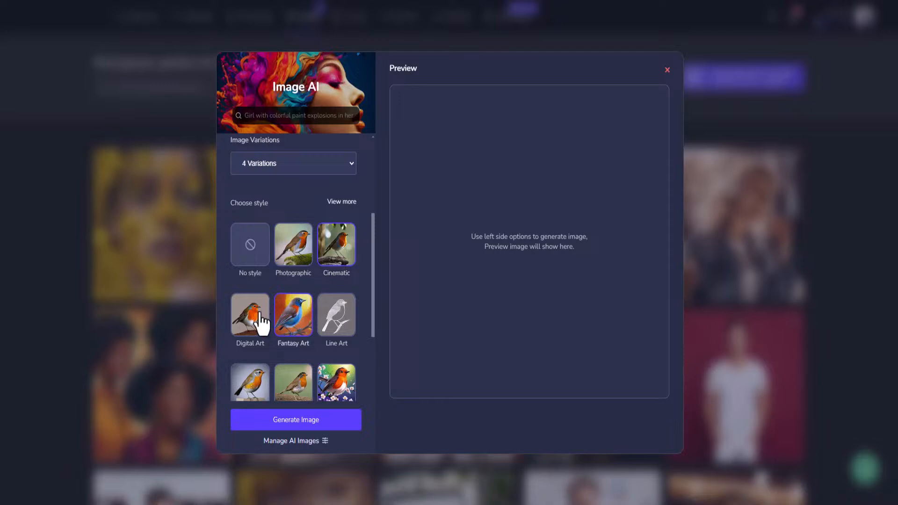
pyautogui.scroll(-3, 252, 310)
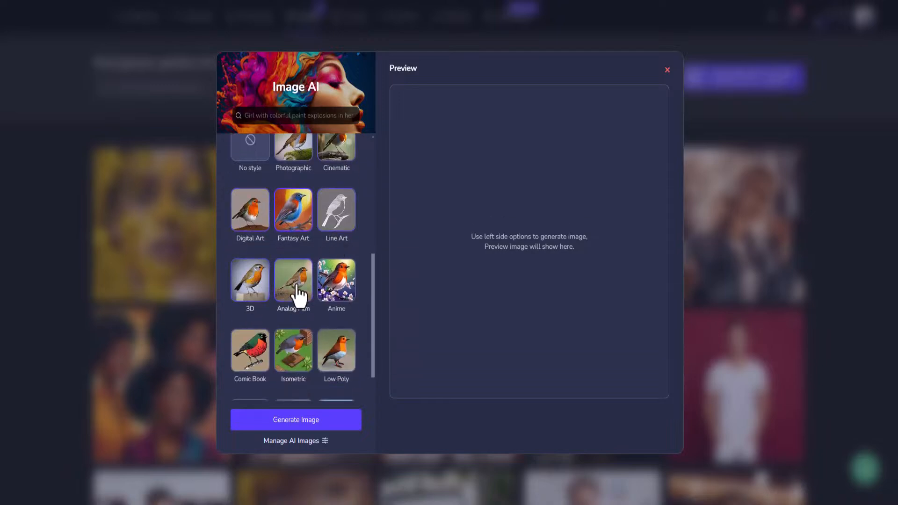
pyautogui.scroll(-1, 350, 300)
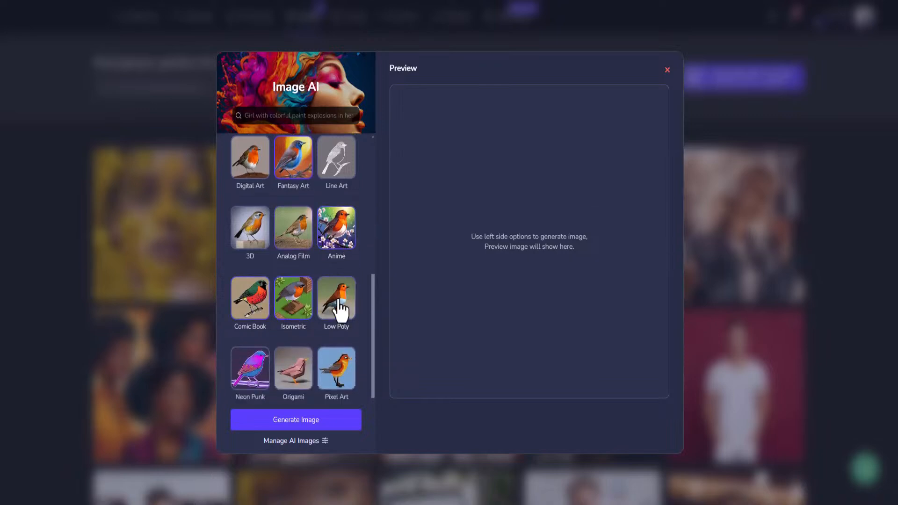
pyautogui.scroll(-2, 341, 309)
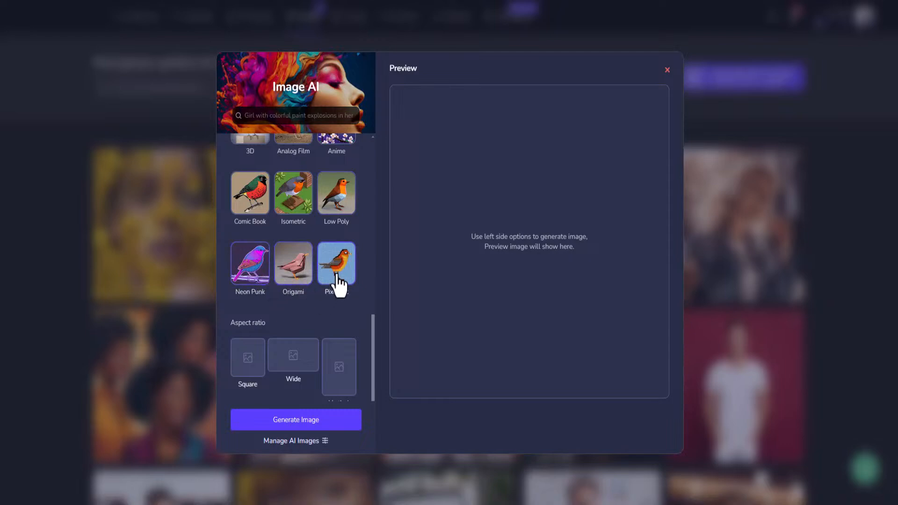
# - Choose the Neon Punk style with a Square aspect ratio and generate the images
pyautogui.click(251, 277)
pyautogui.click(248, 361)
pyautogui.click(291, 421)
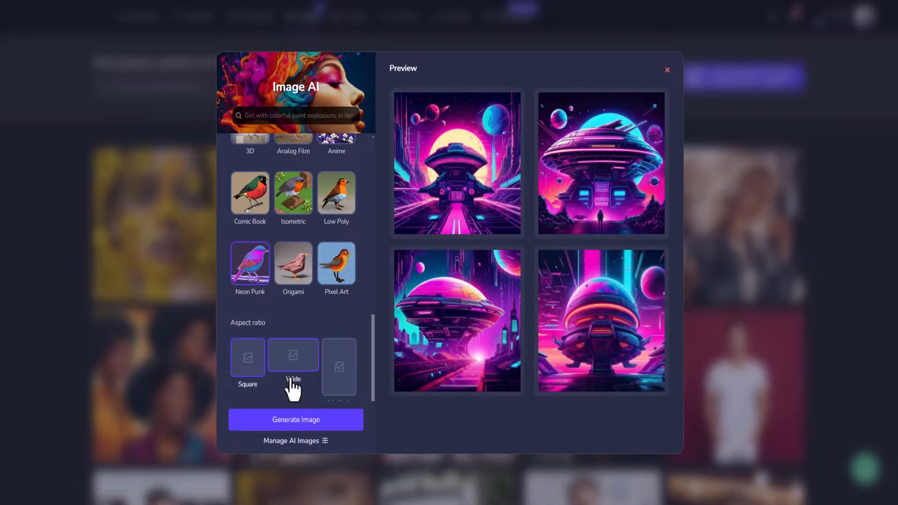
# - Open the second generated image as a new design in the editor and zoom it out to 90%
pyautogui.moveTo(609, 121)
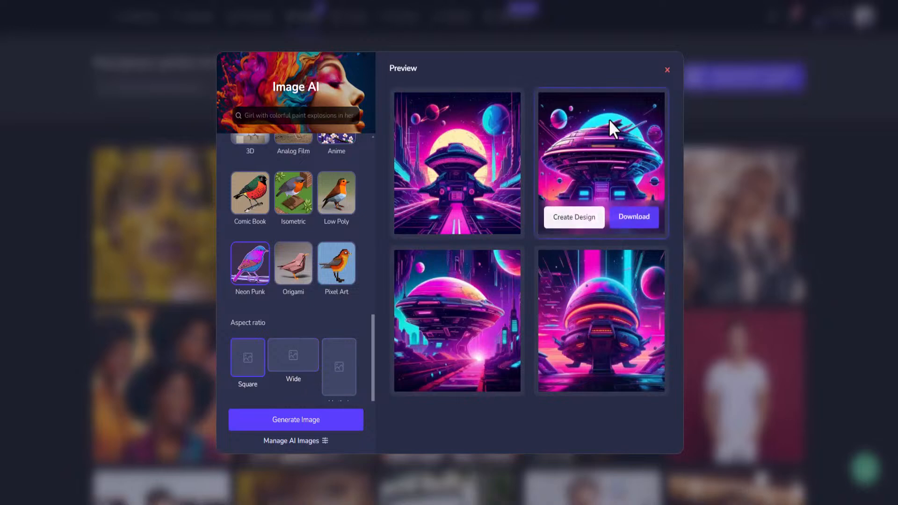
pyautogui.click(593, 218)
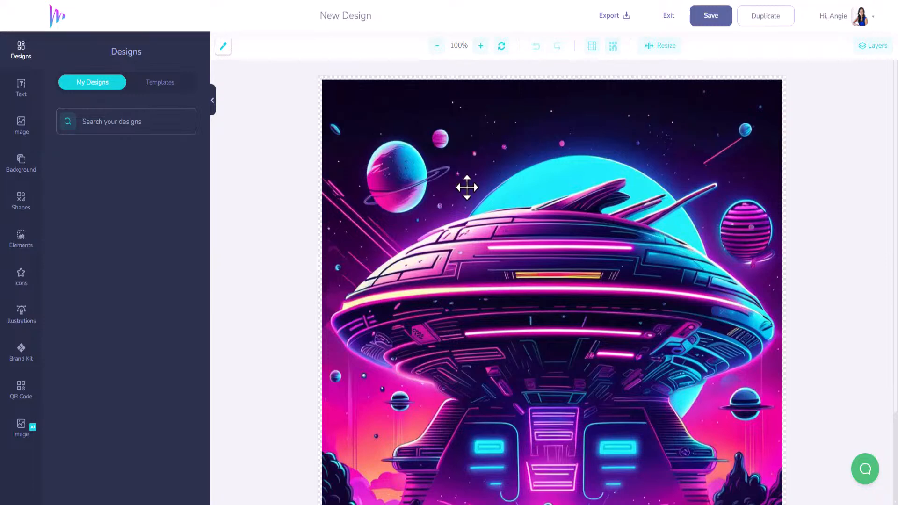
pyautogui.scroll(-3, 454, 264)
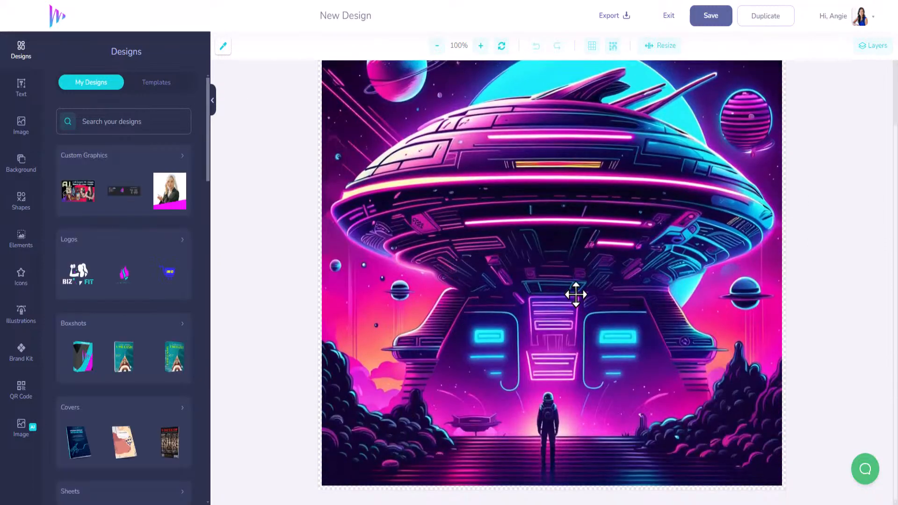
pyautogui.click(440, 48)
pyautogui.scroll(3, 557, 241)
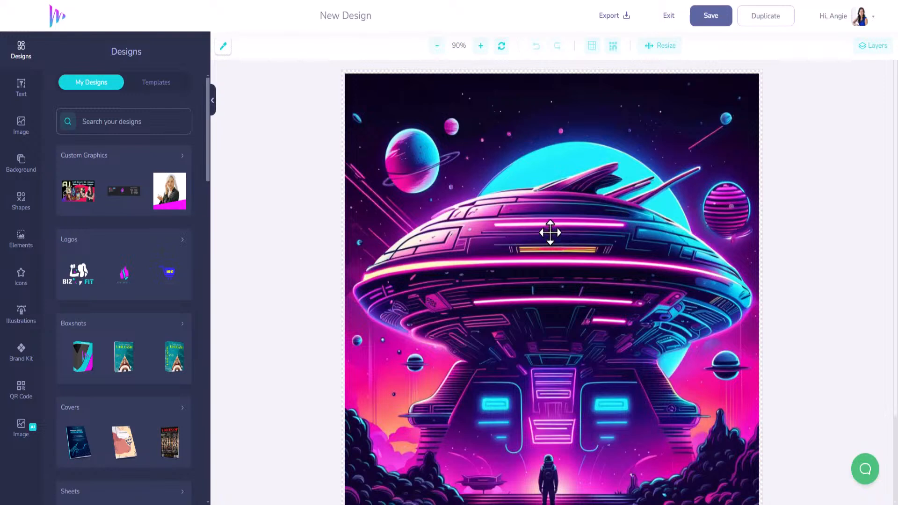
pyautogui.scroll(-2, 549, 290)
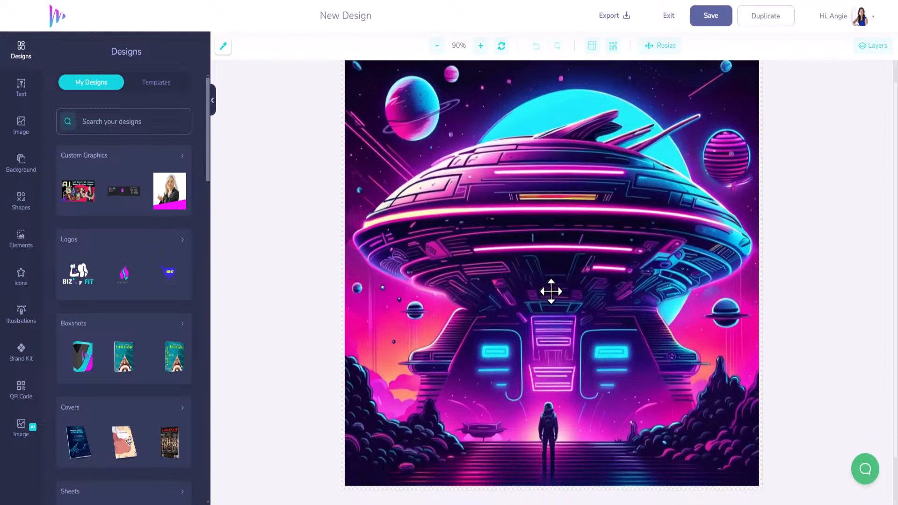
pyautogui.scroll(2, 533, 250)
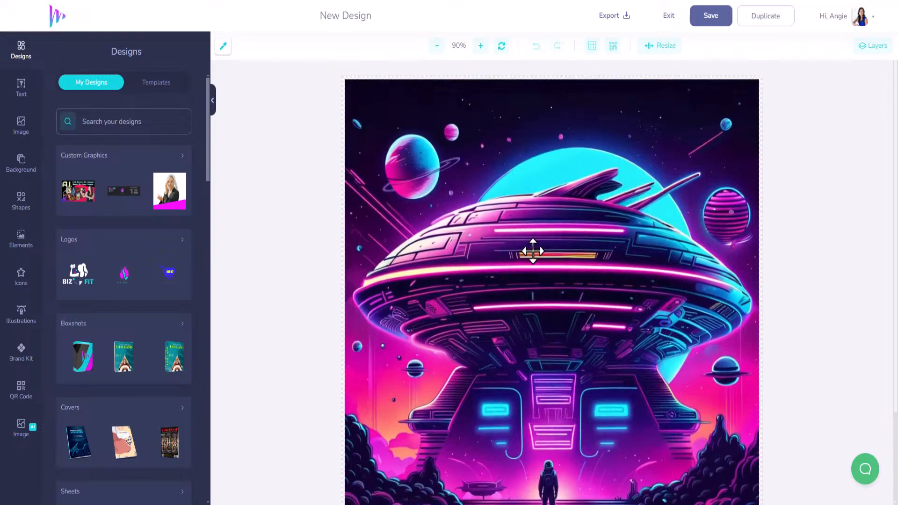
# - Rename the design to "AI Challenge Entry 1" and save it
pyautogui.click(712, 28)
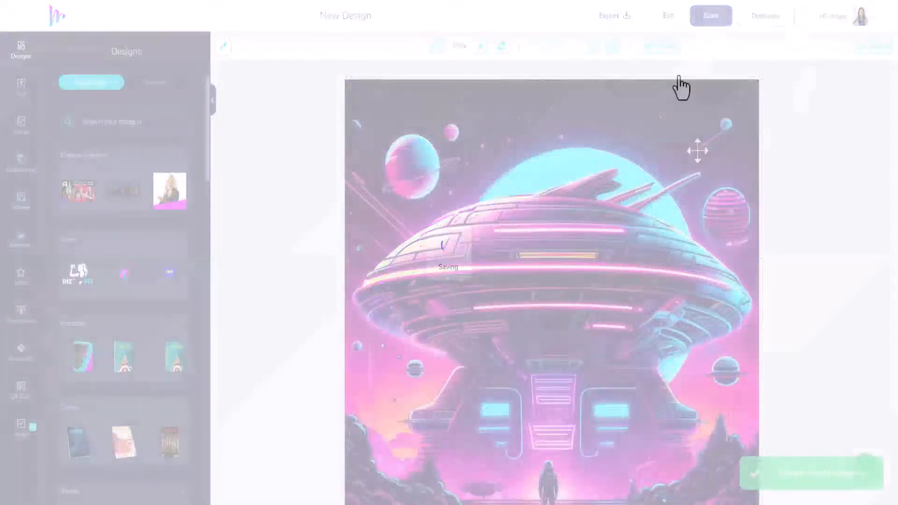
pyautogui.scroll(-3, 629, 165)
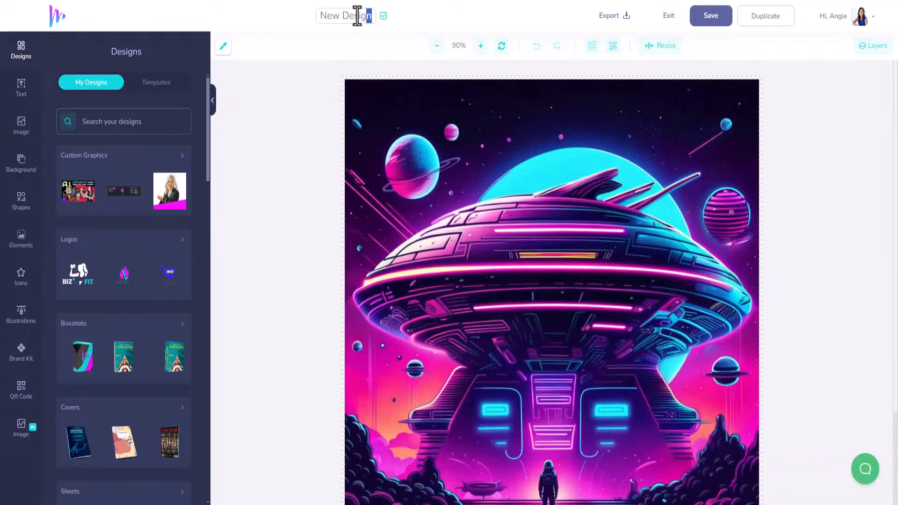
pyautogui.moveTo(372, 16); pyautogui.dragTo(311, 12)
pyautogui.write('AI CD')
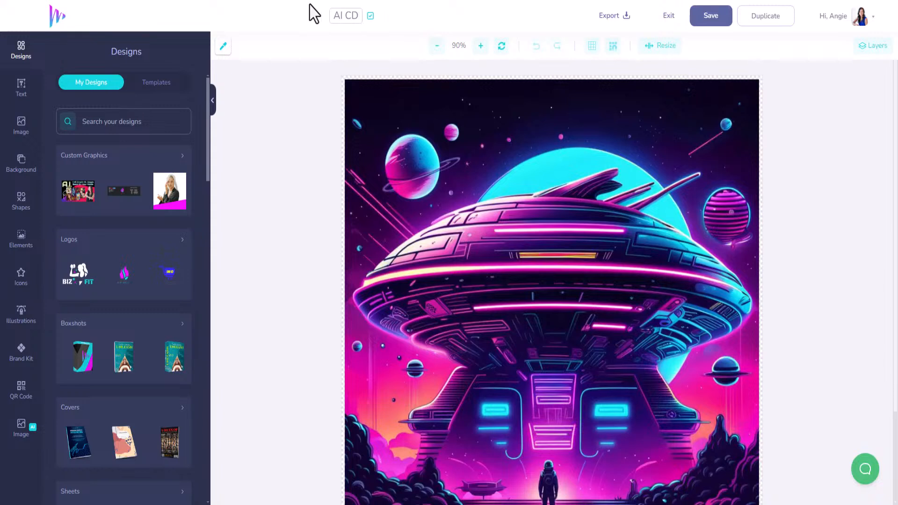
pyautogui.press('BackSpace')
pyautogui.write('hallenge Entry 1')
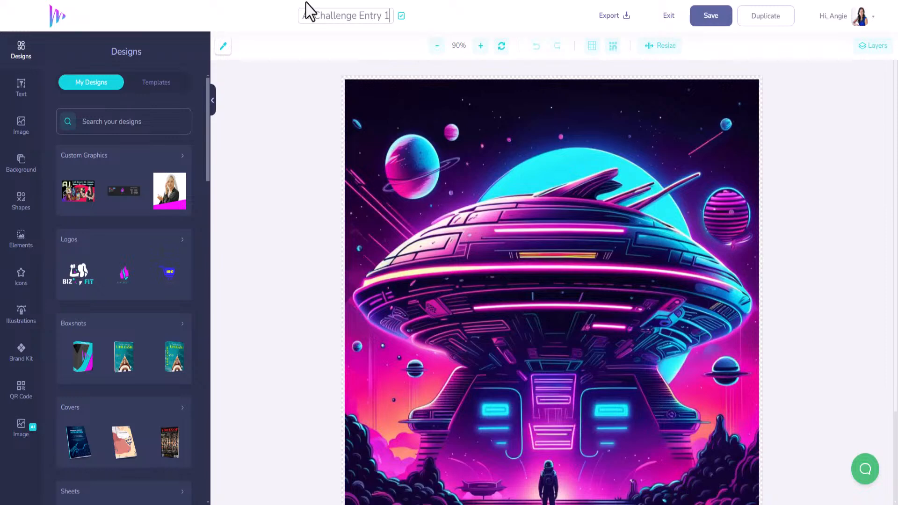
pyautogui.click(401, 17)
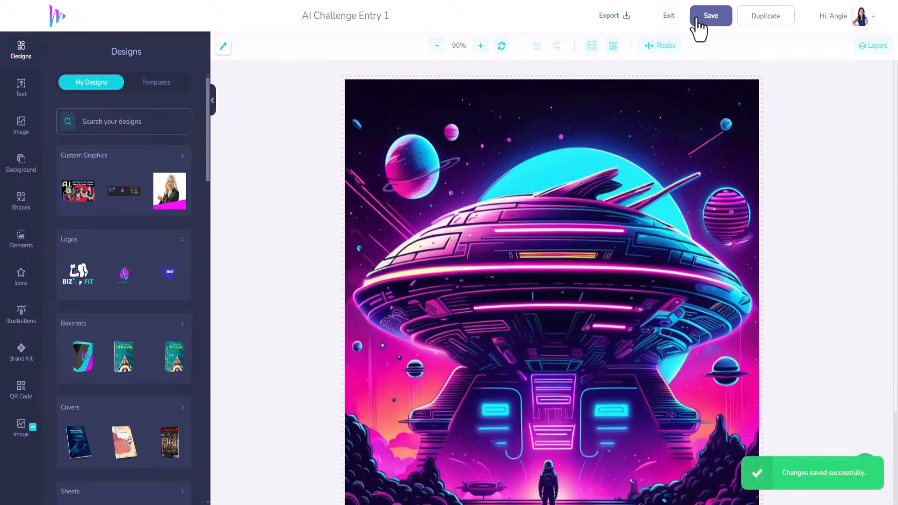
pyautogui.click(709, 29)
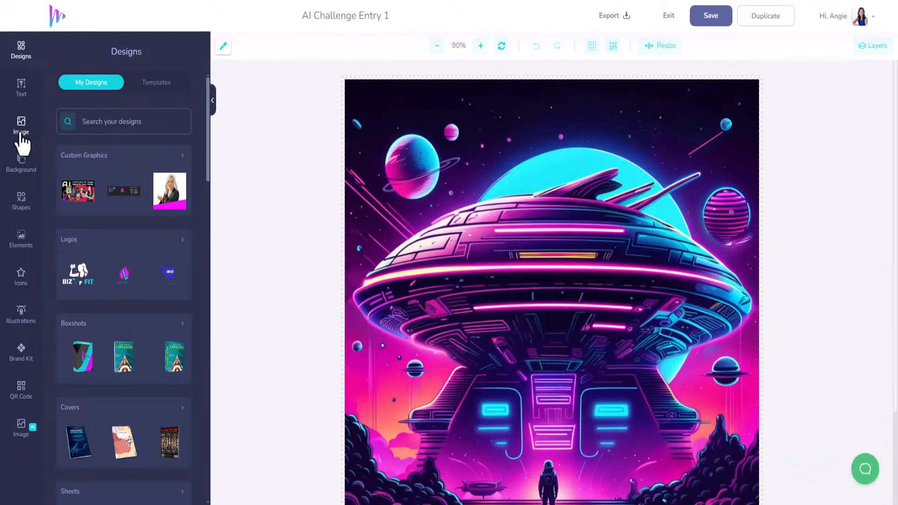
# - Open the Text AI writer and describe "Headline for a space odyssey space ship digital art poster"
pyautogui.click(20, 91)
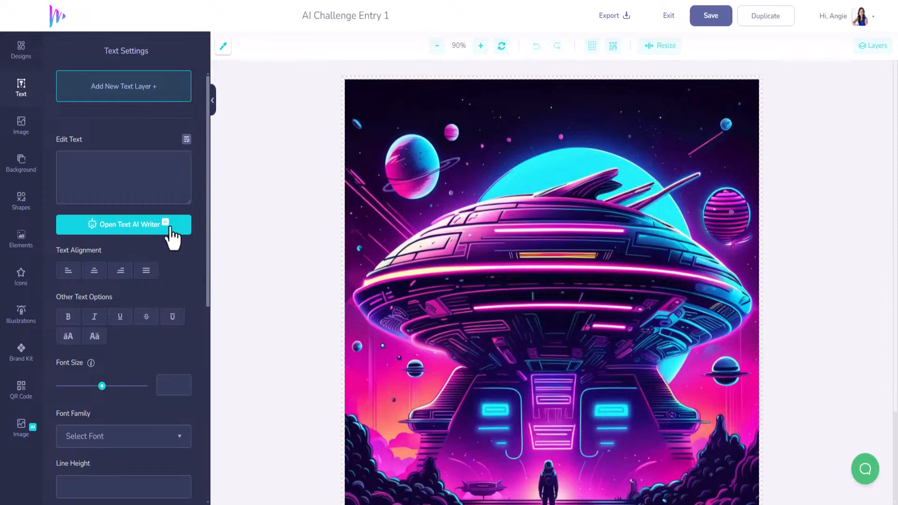
pyautogui.click(130, 226)
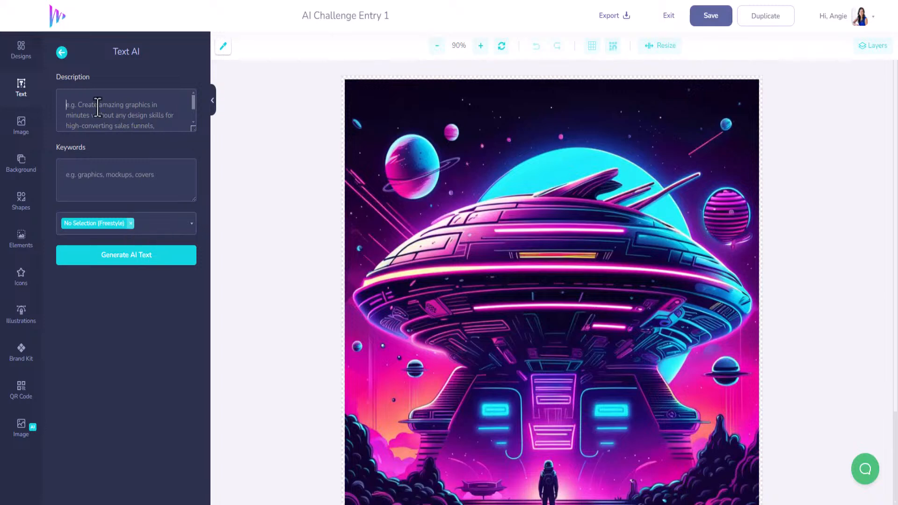
pyautogui.write('Headline')
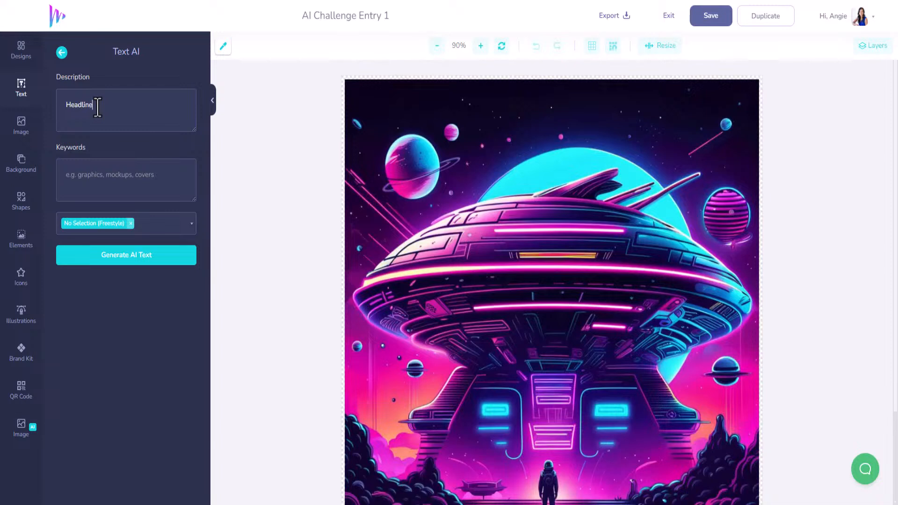
pyautogui.write(' for a space odyssey space ship digital art')
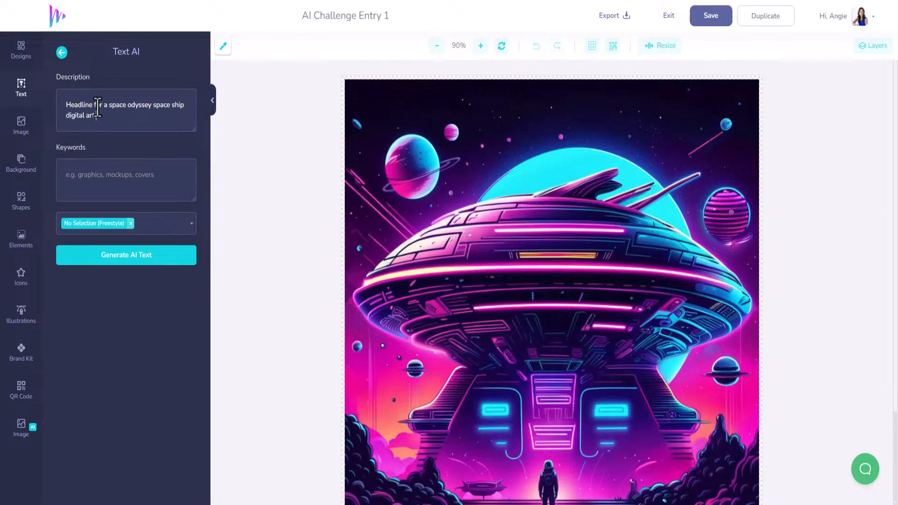
pyautogui.write('woto')
pyautogui.press('BackSpace')
pyautogui.press('BackSpace')
pyautogui.press('BackSpace')
pyautogui.press('BackSpace')
pyautogui.press('BackSpace')
pyautogui.write('poster')
# - Enter the keywords "space, spaceship, future" for the AI text
pyautogui.click(111, 182)
pyautogui.write('space, space')
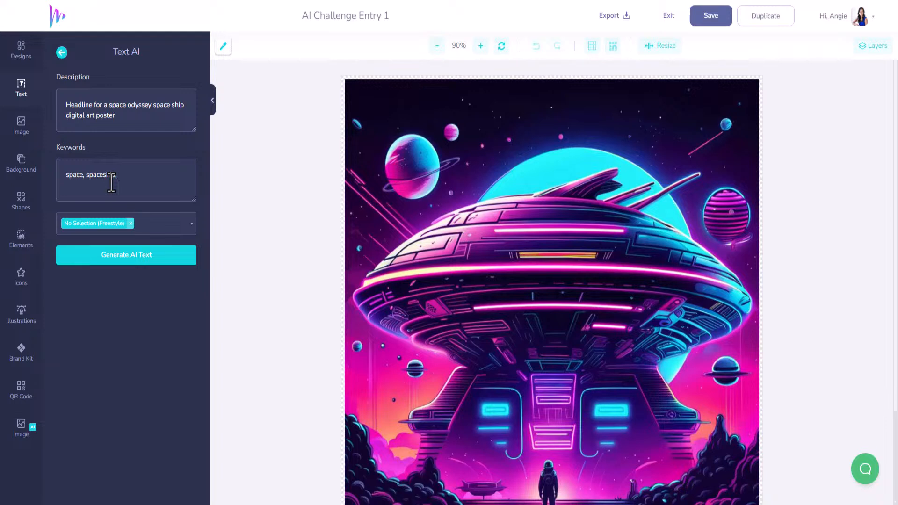
pyautogui.write('ship, future')
# - Extend the description with ", unlocking the power of AI" and generate the AI text
pyautogui.click(142, 117)
pyautogui.write(', unlocking the power of AI')
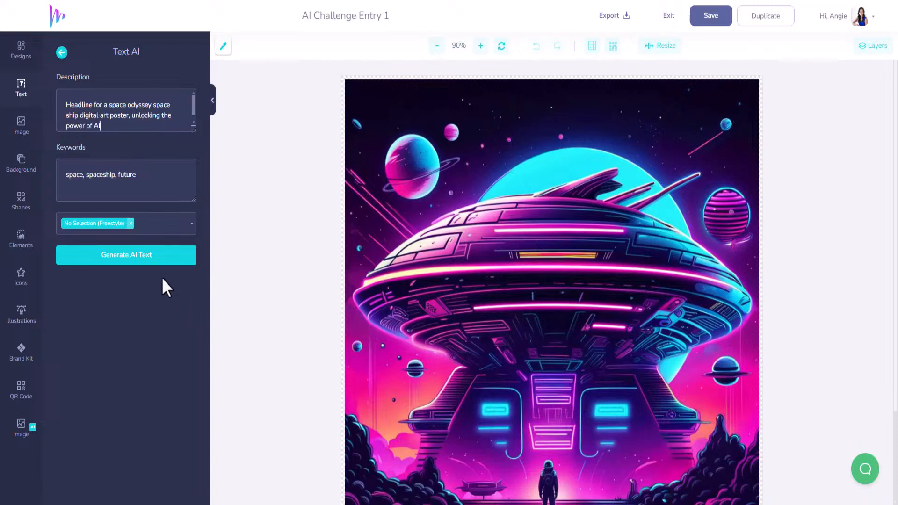
pyautogui.click(154, 261)
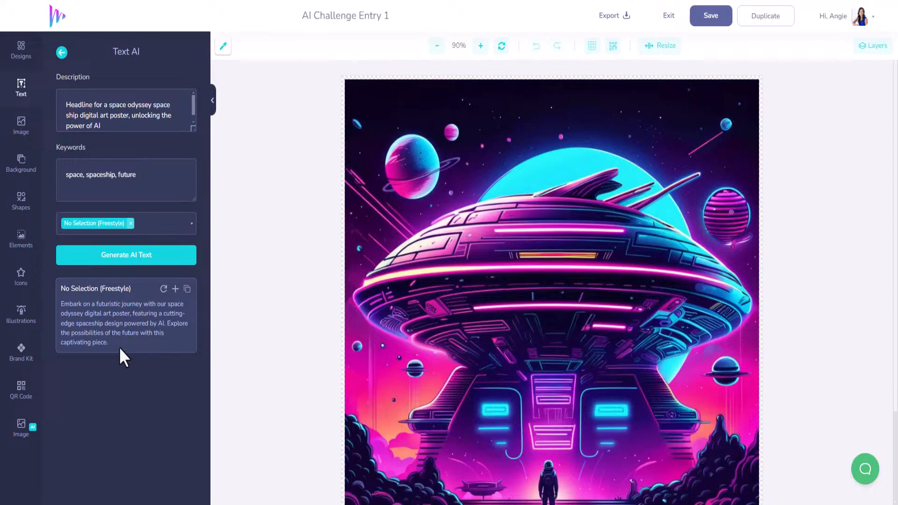
# - Select and copy the opening phrase of the generated text
pyautogui.moveTo(120, 349); pyautogui.dragTo(63, 308)
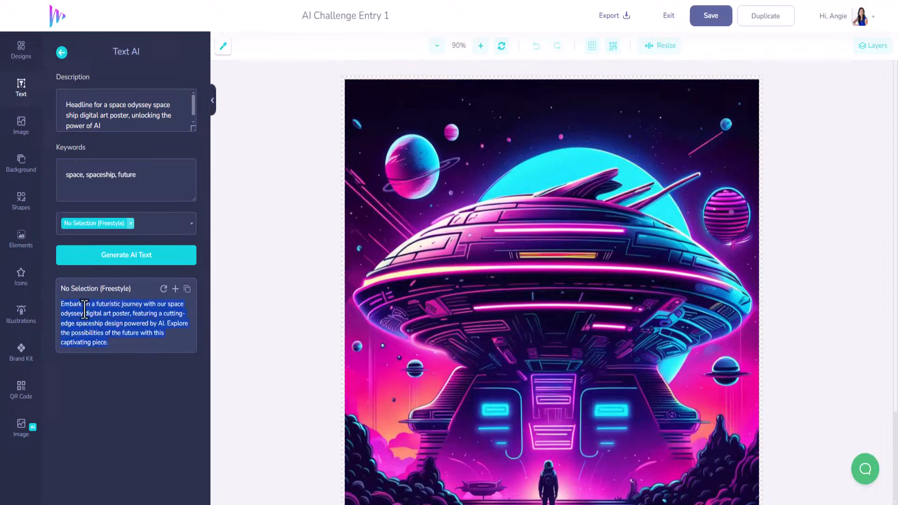
pyautogui.moveTo(100, 313); pyautogui.dragTo(103, 324)
pyautogui.click(103, 324)
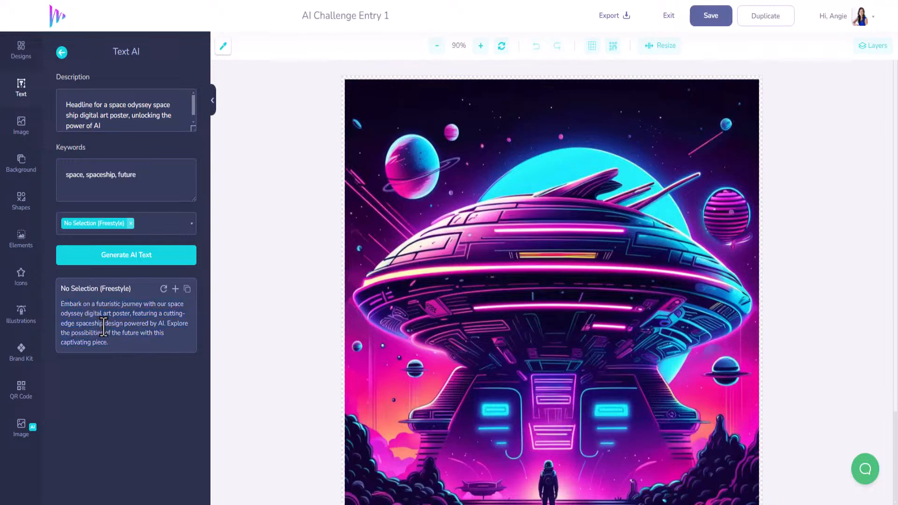
pyautogui.moveTo(60, 304); pyautogui.dragTo(139, 304)
pyautogui.hotkey('ctrl', 'c')
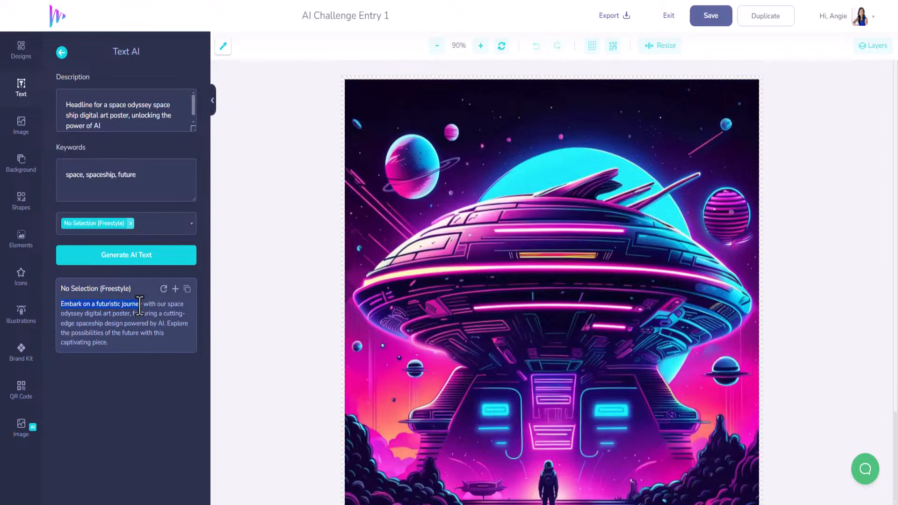
# - Add a new text layer and paste the copied phrase into it
pyautogui.click(24, 88)
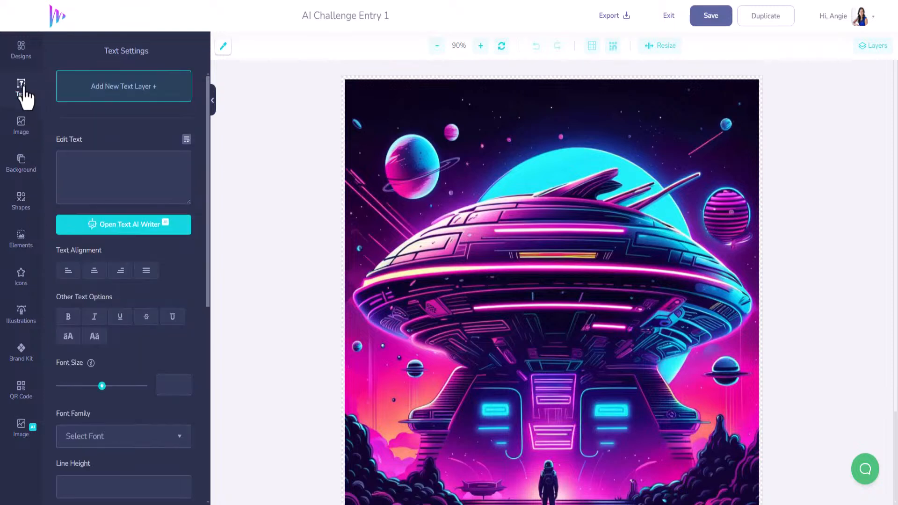
pyautogui.click(107, 91)
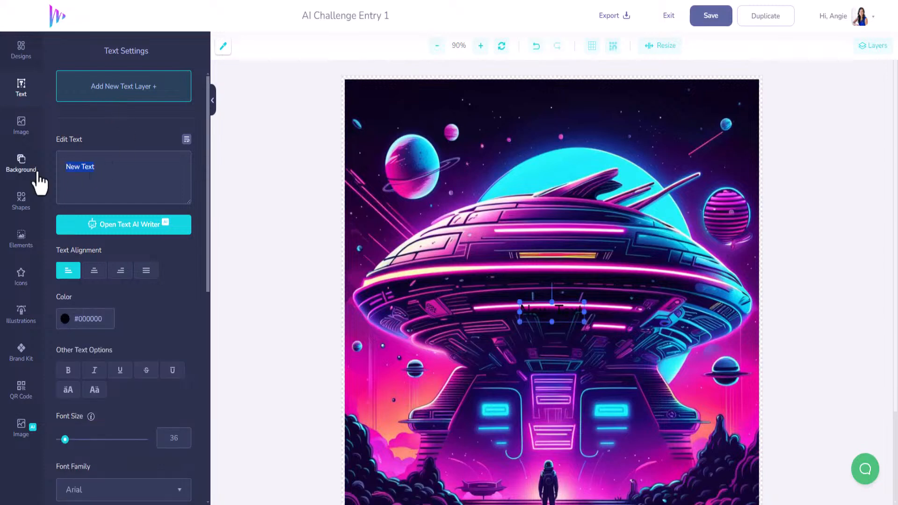
pyautogui.hotkey('ctrl', 'v')
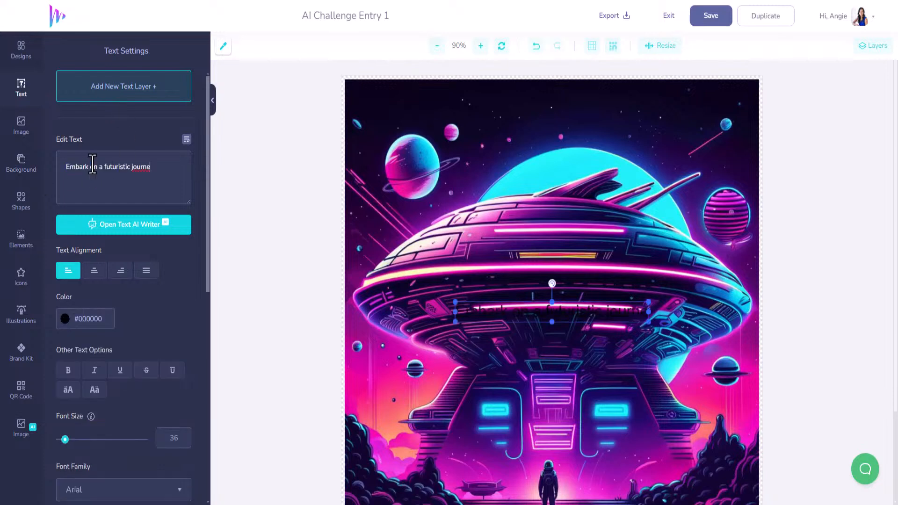
# - Set the text colour to white #FFFFFF and move the text to the top of the poster
pyautogui.click(64, 322)
pyautogui.moveTo(66, 336); pyautogui.dragTo(38, 323)
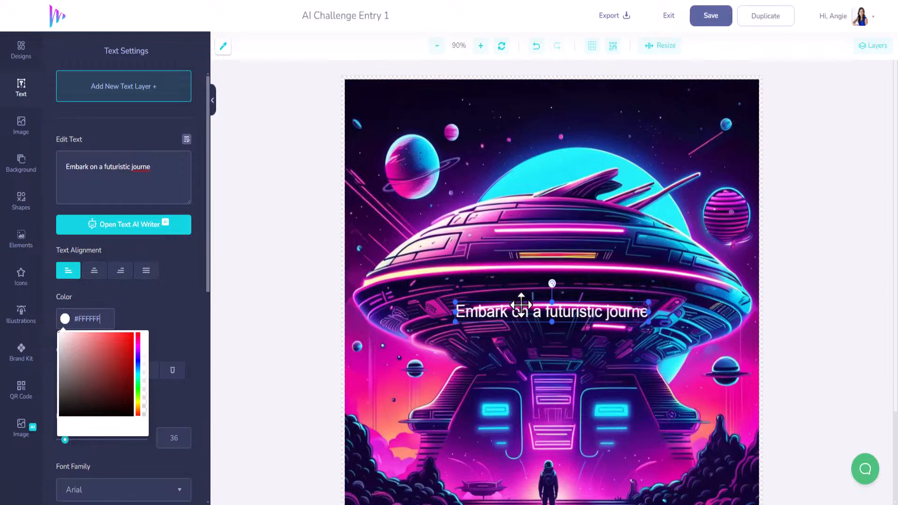
pyautogui.moveTo(519, 308); pyautogui.dragTo(504, 112)
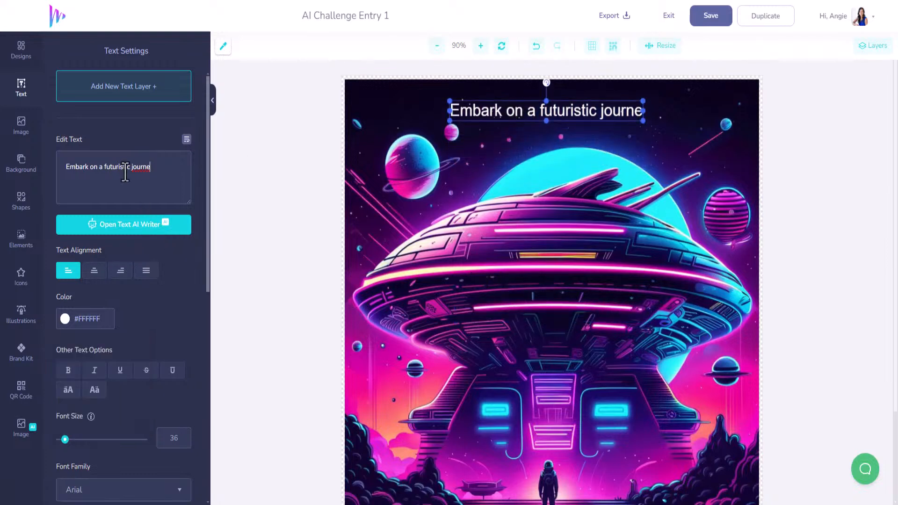
# - Rewrite the headline text as "EMBARK ON THE JOURNEY OF AI"
pyautogui.moveTo(158, 167); pyautogui.dragTo(98, 168)
pyautogui.write('your joun')
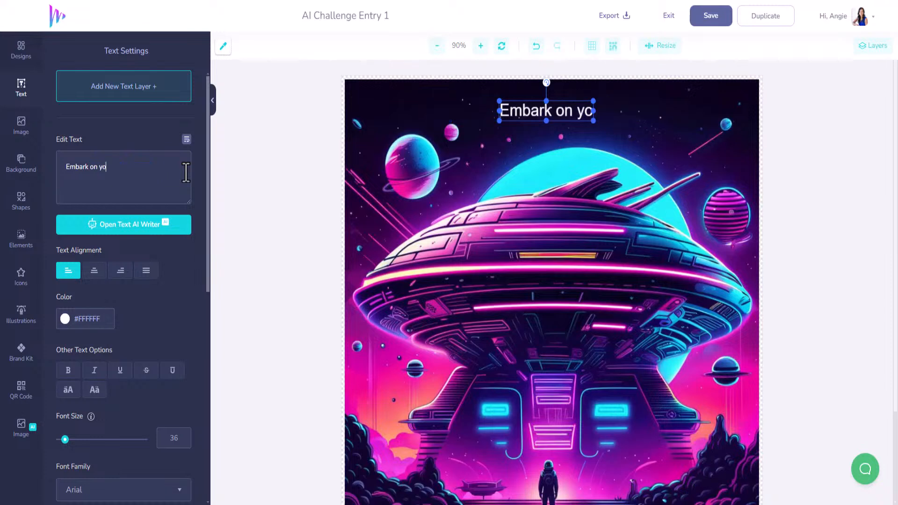
pyautogui.press('BackSpace')
pyautogui.press('BackSpace')
pyautogui.press('BackSpace')
pyautogui.press('BackSpace')
pyautogui.press('BackSpace')
pyautogui.press('BackSpace')
pyautogui.press('BackSpace')
pyautogui.press('BackSpace')
pyautogui.press('BackSpace')
pyautogui.press('BackSpace')
pyautogui.press('BackSpace')
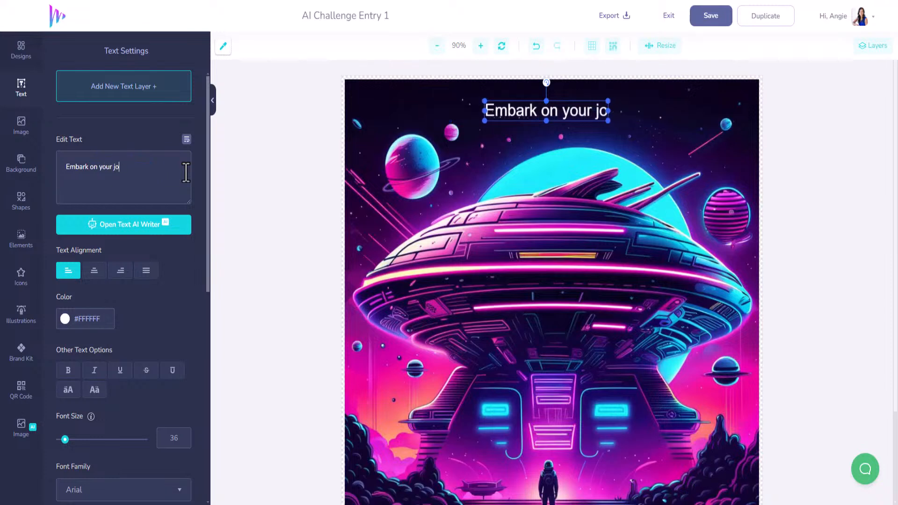
pyautogui.press('BackSpace')
pyautogui.press('BackSpace')
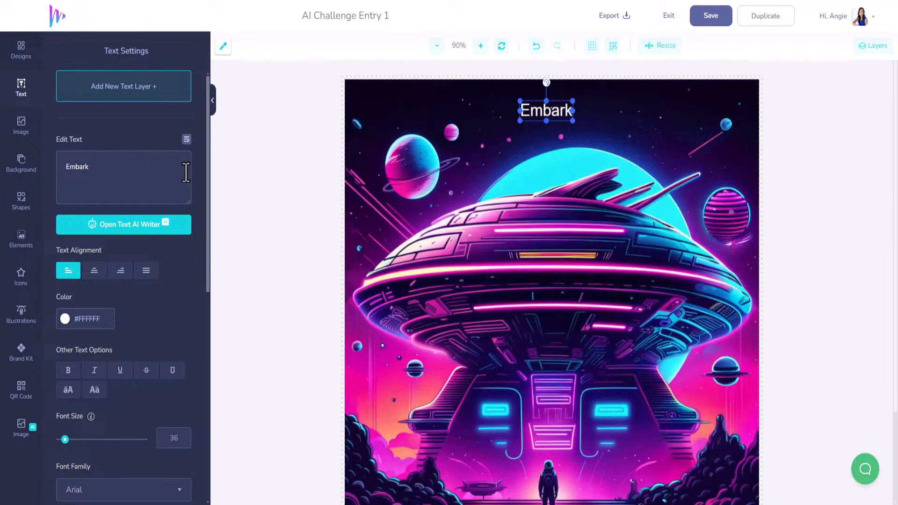
pyautogui.write('ON THE JOURNEY OF AI')
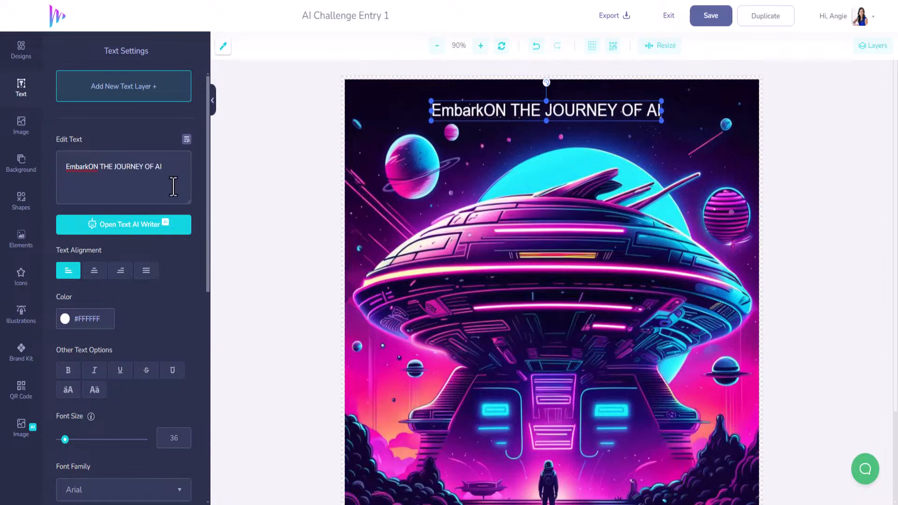
pyautogui.click(89, 167)
pyautogui.moveTo(89, 167); pyautogui.dragTo(64, 165)
pyautogui.write('EMA')
pyautogui.press('BackSpace')
pyautogui.write('BARK')
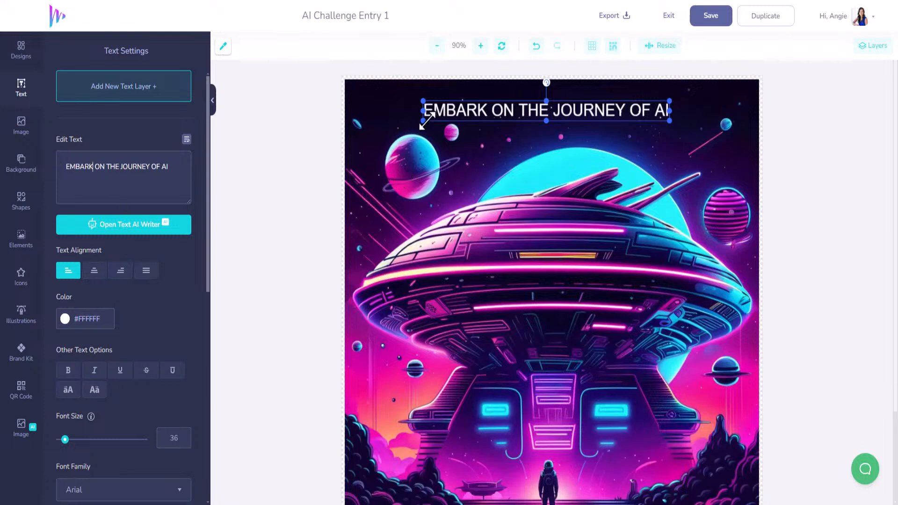
# - Change the headline's font family to Audiowide
pyautogui.scroll(-3, 145, 341)
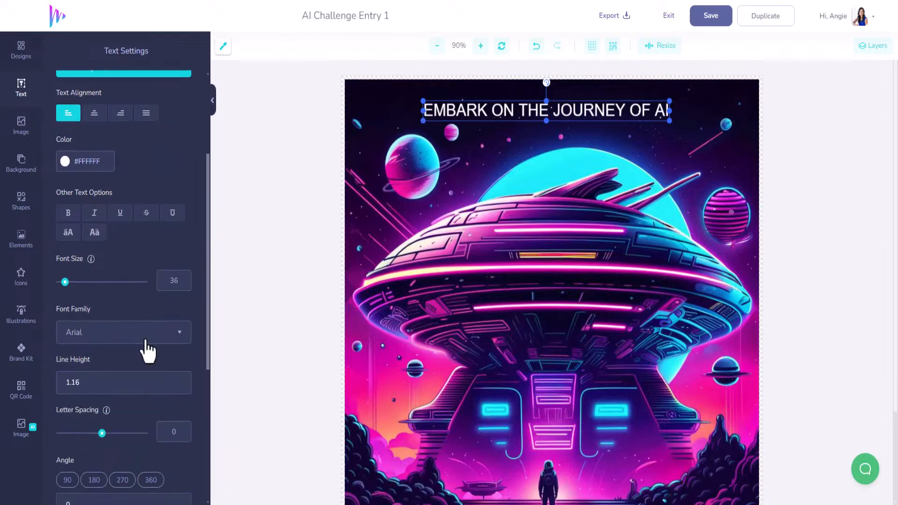
pyautogui.click(153, 334)
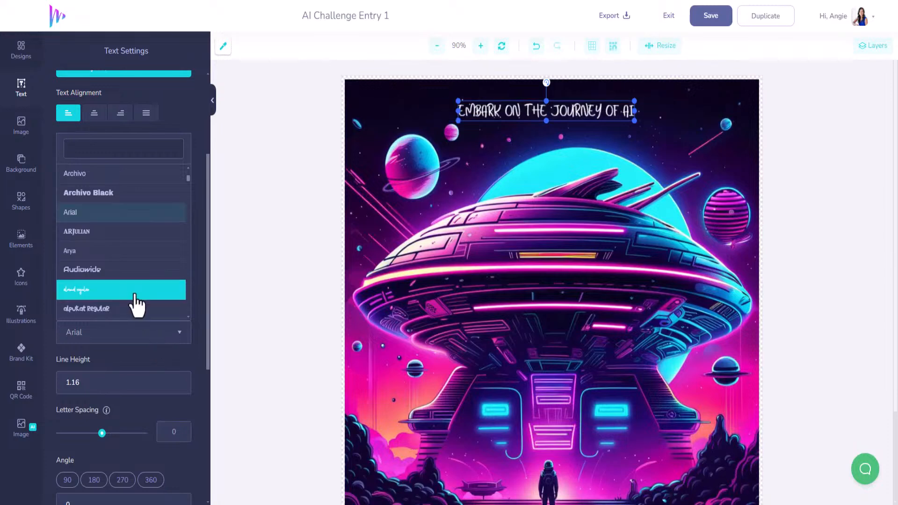
pyautogui.click(117, 270)
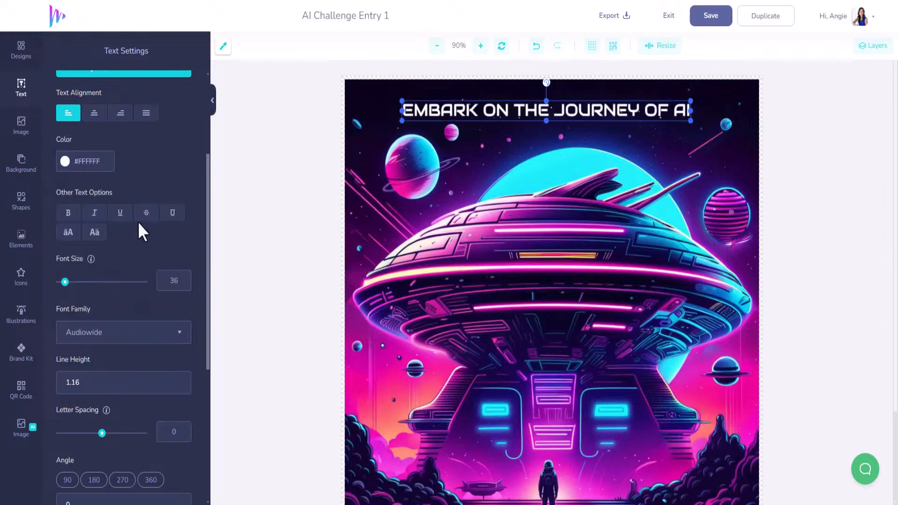
# - Set the design's background colour to black #000000
pyautogui.click(361, 86)
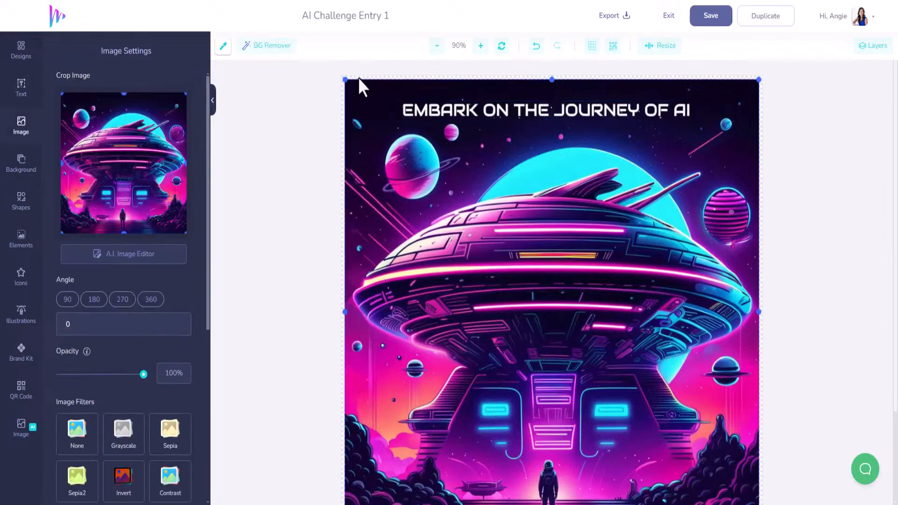
pyautogui.click(22, 168)
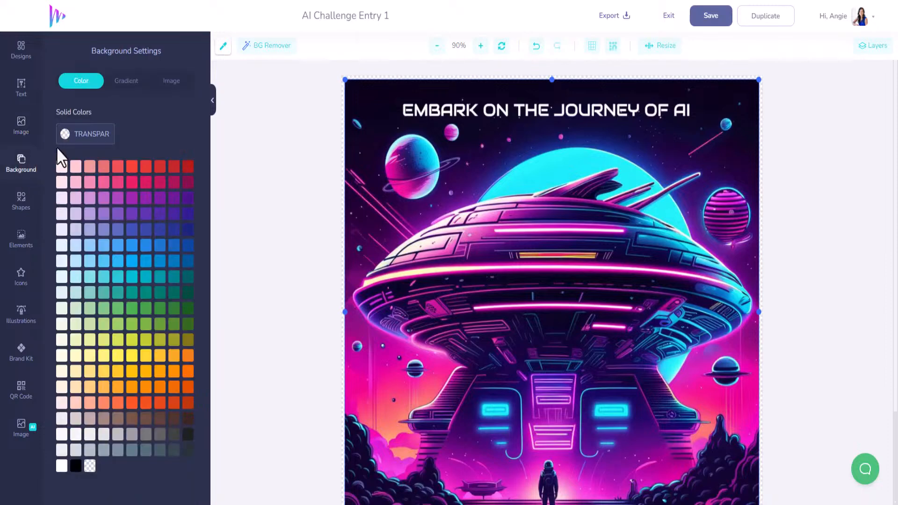
pyautogui.click(76, 466)
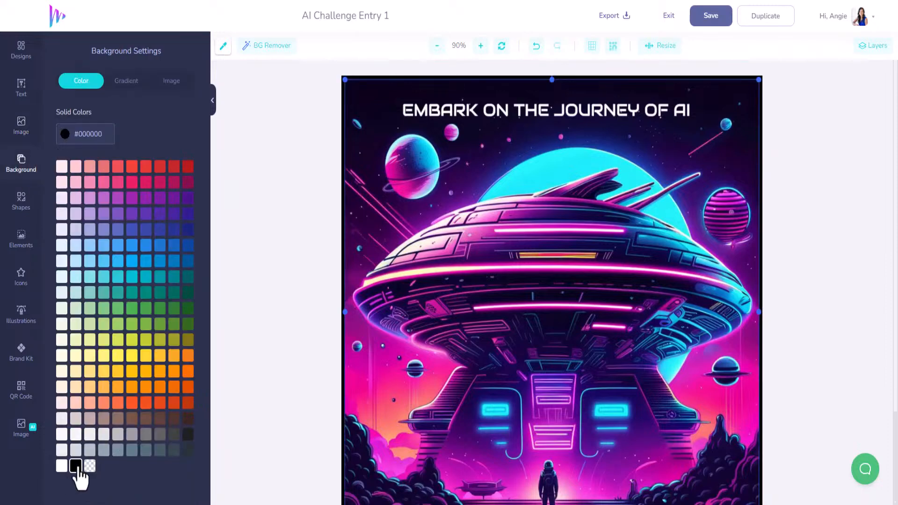
# - Move the headline to the top edge and enlarge it to span the poster's width, about font size 49
pyautogui.click(594, 108)
pyautogui.moveTo(580, 109); pyautogui.dragTo(524, 92)
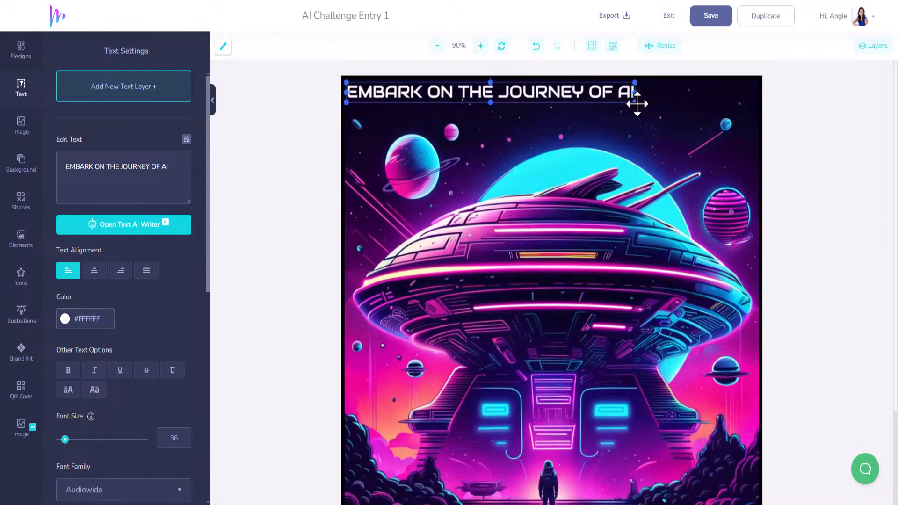
pyautogui.moveTo(636, 101); pyautogui.dragTo(704, 149)
pyautogui.moveTo(677, 95); pyautogui.dragTo(687, 100)
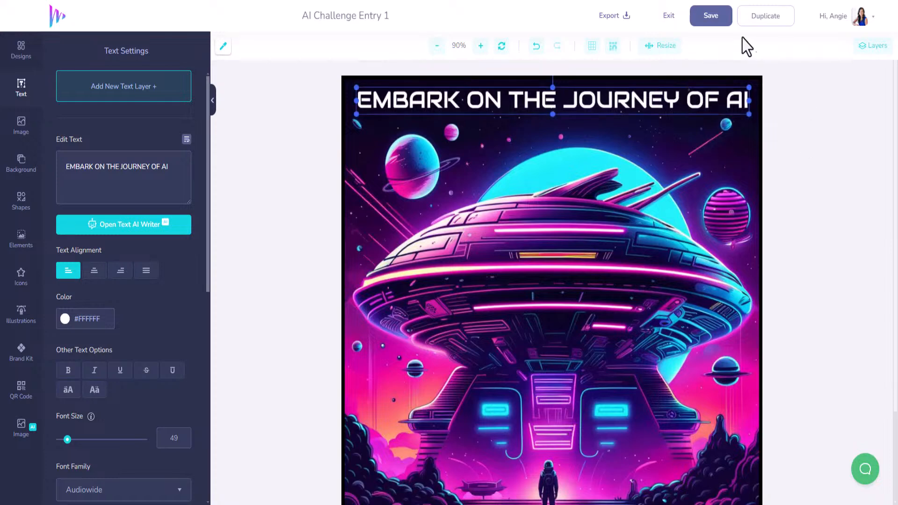
# - Save the design and exit the editor
pyautogui.click(711, 19)
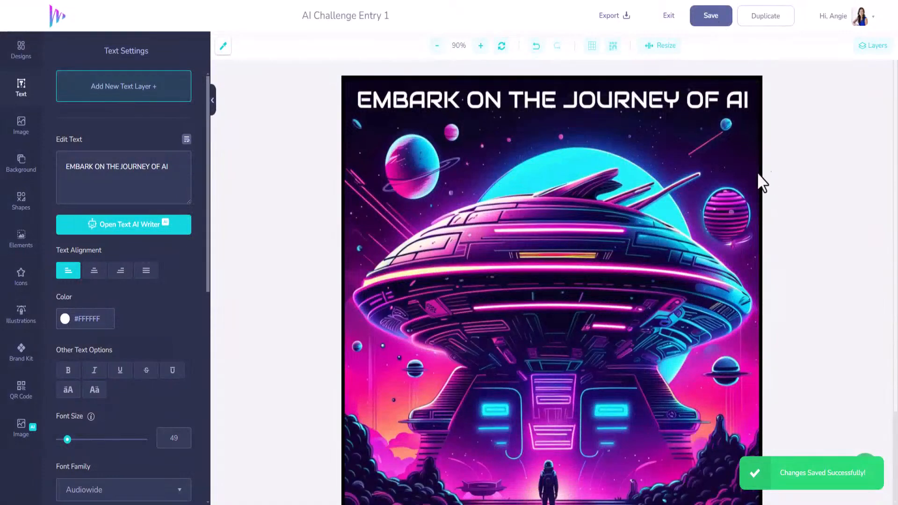
pyautogui.scroll(-2, 674, 170)
pyautogui.scroll(2, 654, 195)
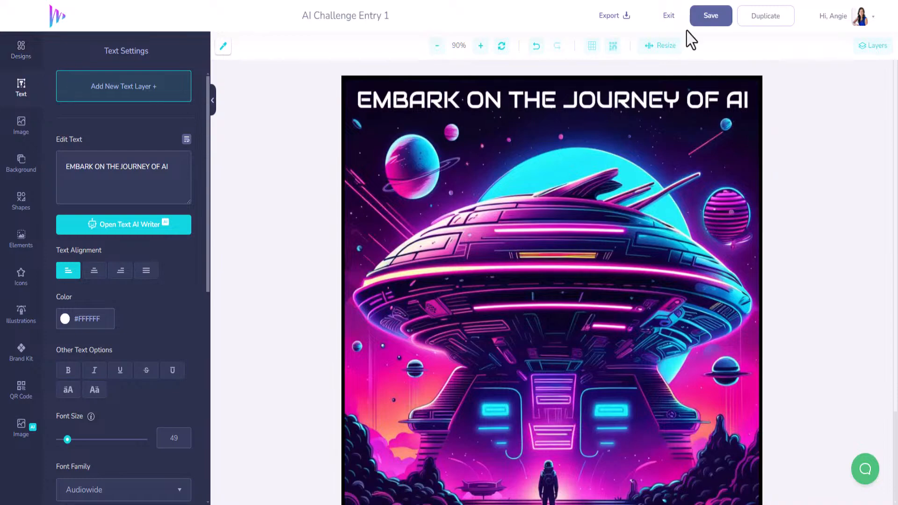
pyautogui.click(670, 21)
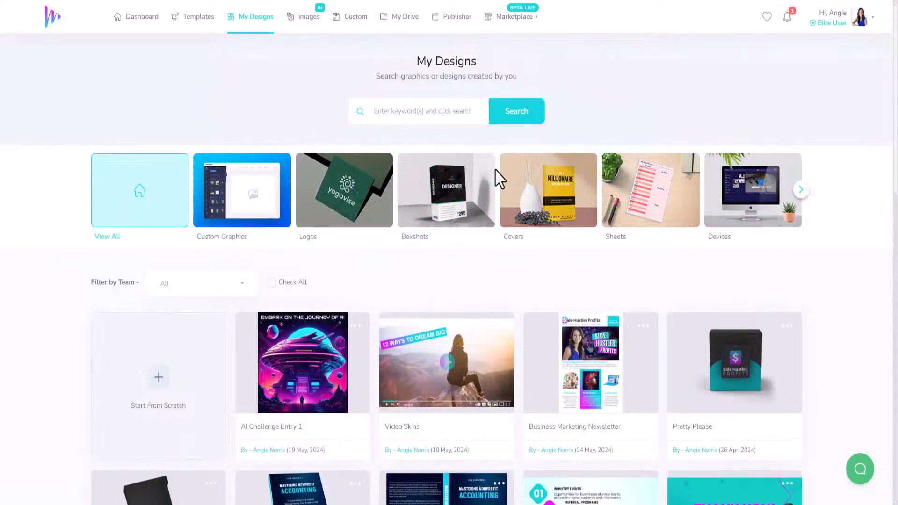
# - Start a new Blank Canvas design from scratch with a custom canvas height of 1000 pixels
pyautogui.click(130, 21)
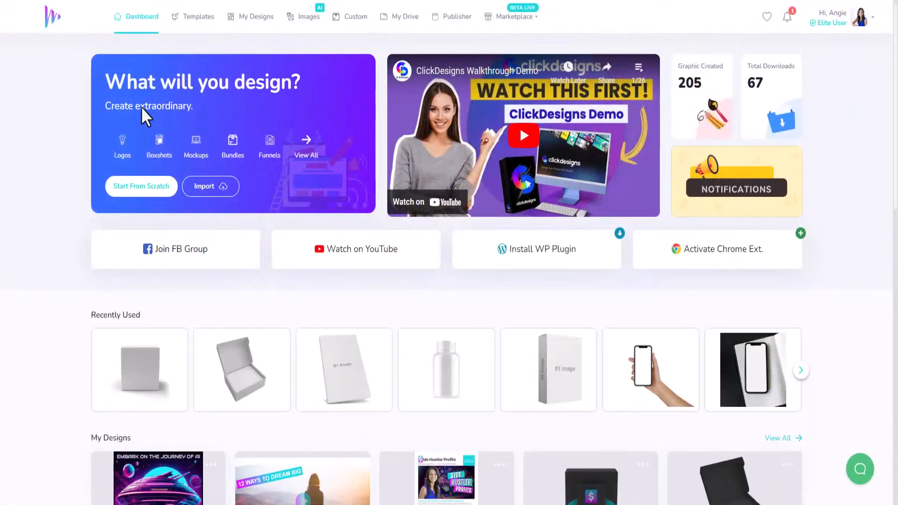
pyautogui.click(148, 185)
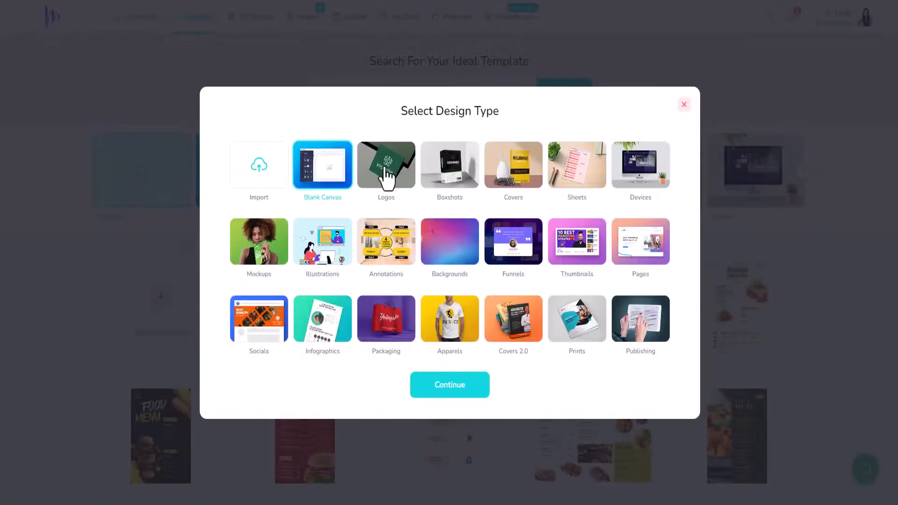
pyautogui.click(457, 385)
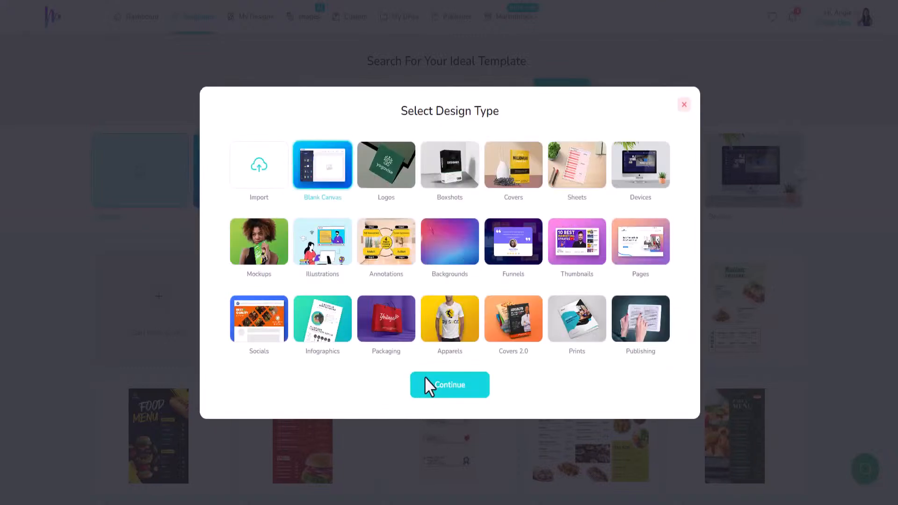
pyautogui.click(425, 381)
pyautogui.moveTo(371, 262); pyautogui.dragTo(355, 260)
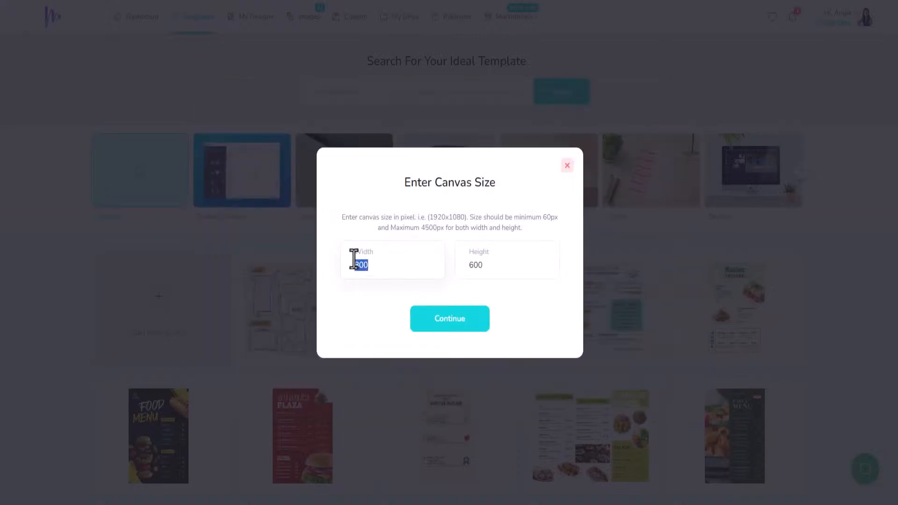
pyautogui.write('10')
pyautogui.moveTo(485, 263); pyautogui.dragTo(467, 264)
pyautogui.write('1000')
pyautogui.click(453, 323)
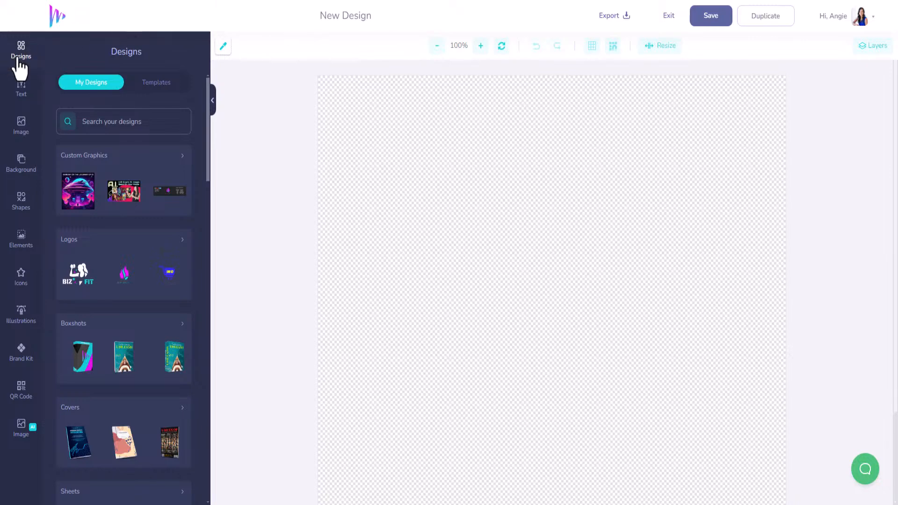
# - Open Image AI, switch to AI Model-2 and expand the full list of styles
pyautogui.click(24, 433)
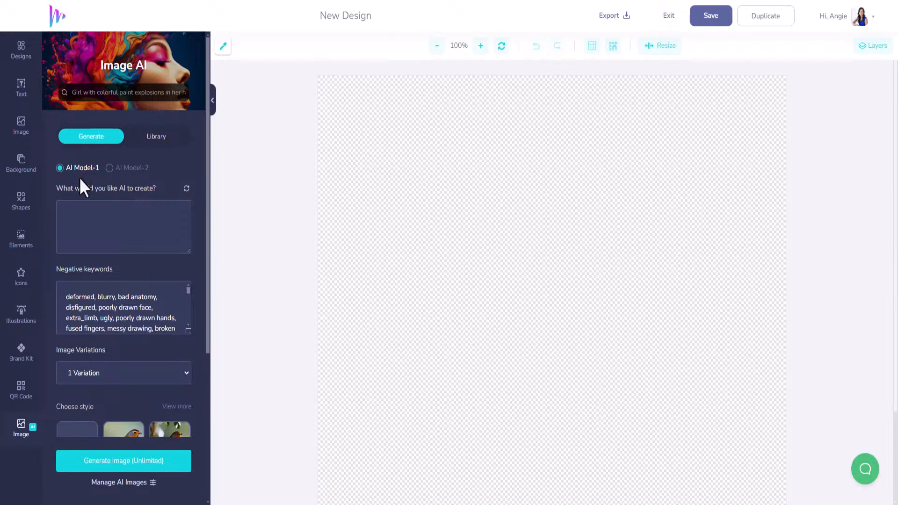
pyautogui.click(110, 170)
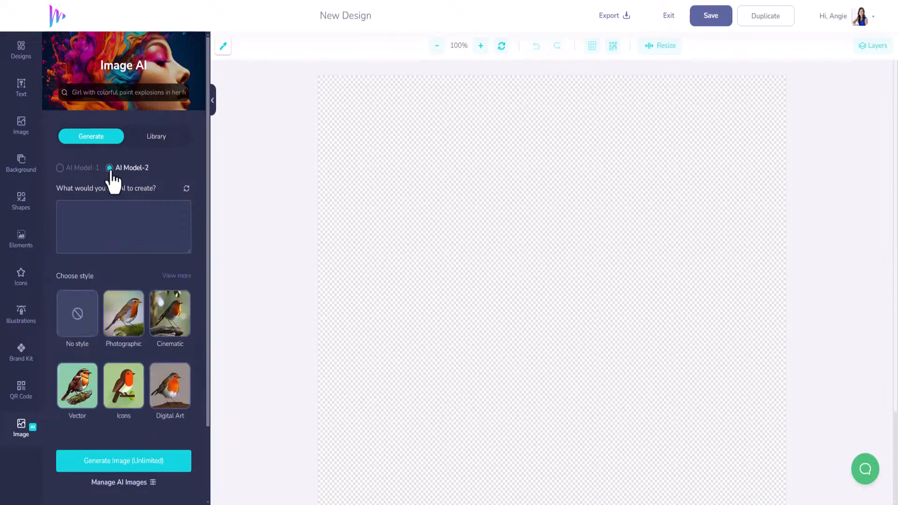
pyautogui.scroll(-2, 121, 321)
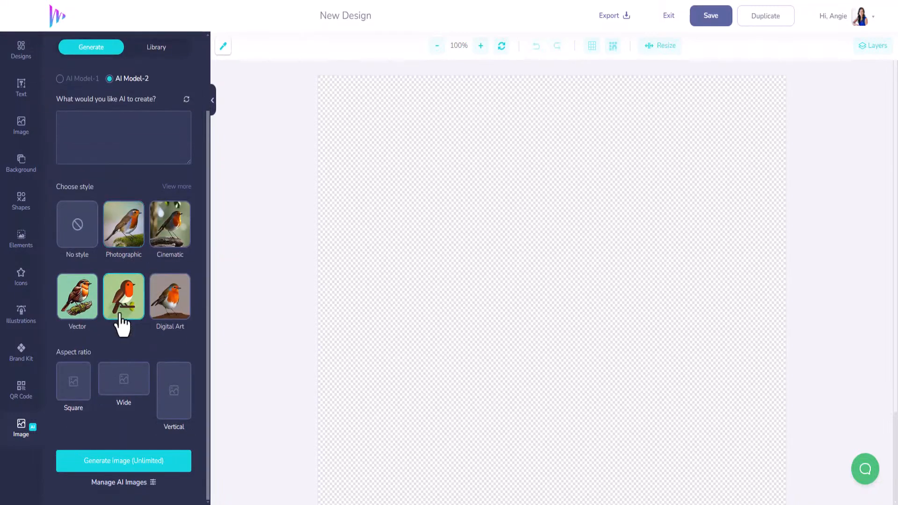
pyautogui.click(176, 187)
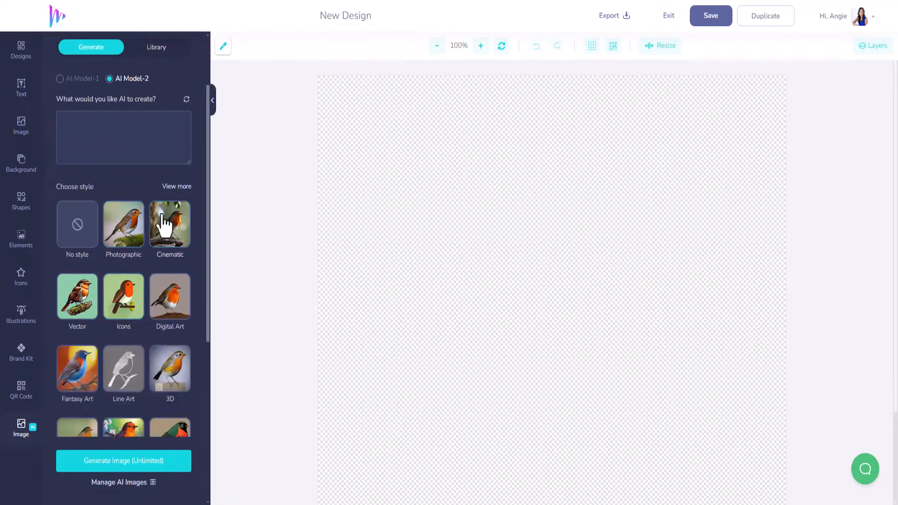
# - Generate a square Anime-style AI image from the prompt "kpop band singing on stage with a ton of fans waving their hands"
pyautogui.scroll(2, 103, 168)
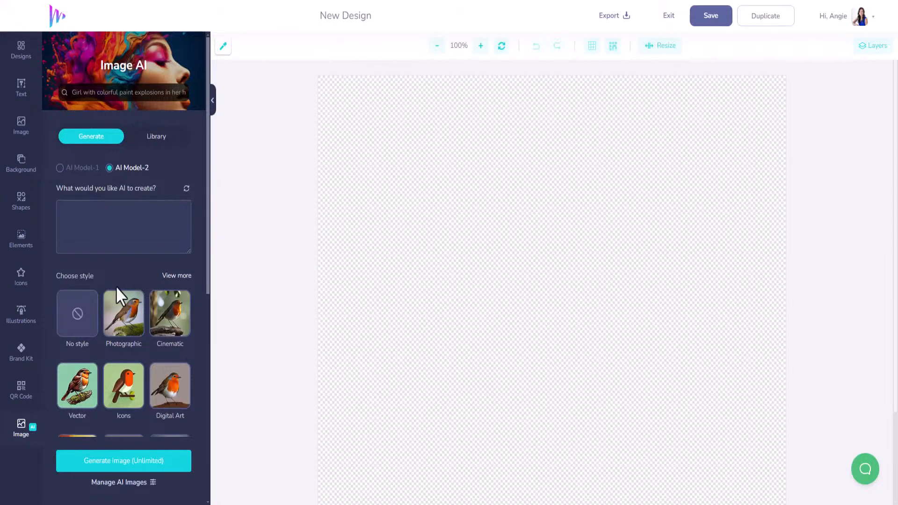
pyautogui.scroll(-3, 120, 295)
pyautogui.scroll(-3, 99, 332)
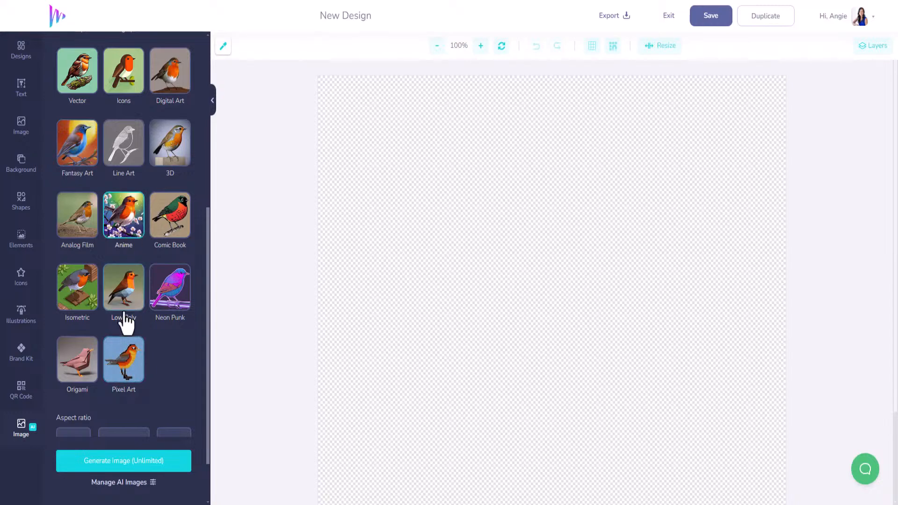
pyautogui.scroll(5, 125, 321)
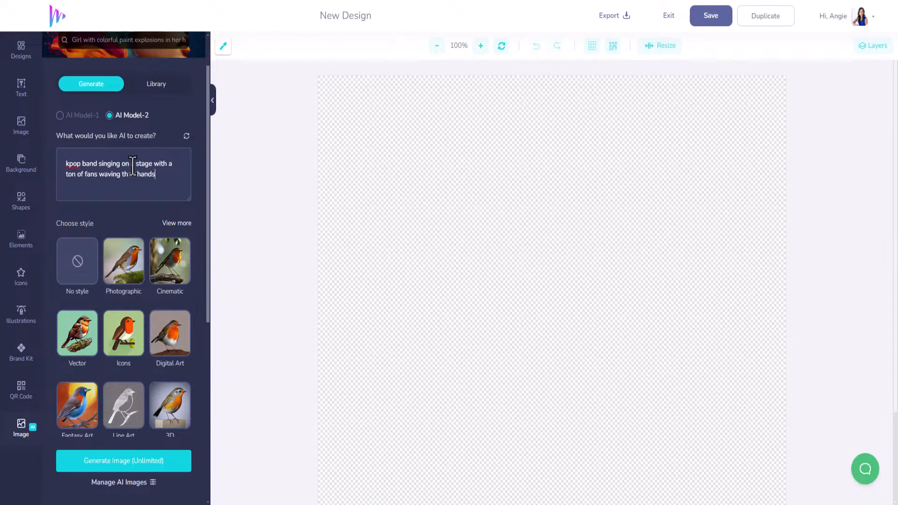
pyautogui.scroll(-6, 180, 361)
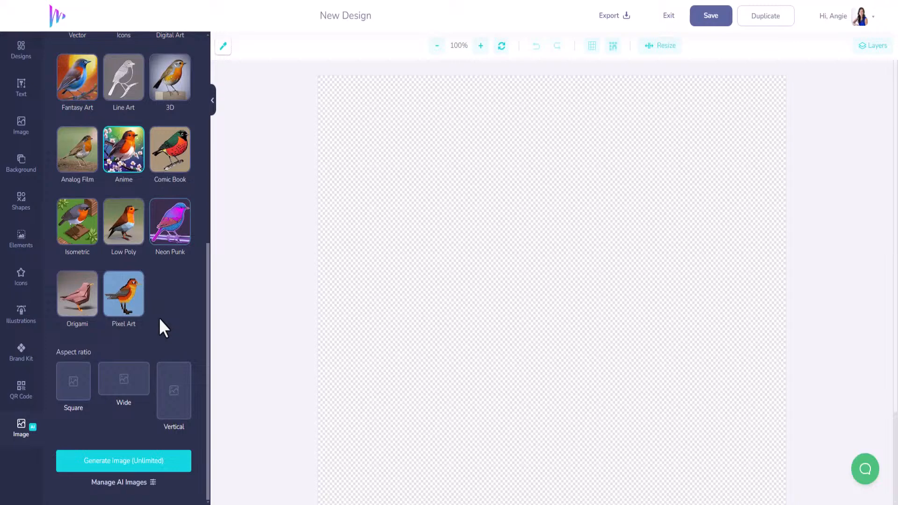
pyautogui.click(68, 395)
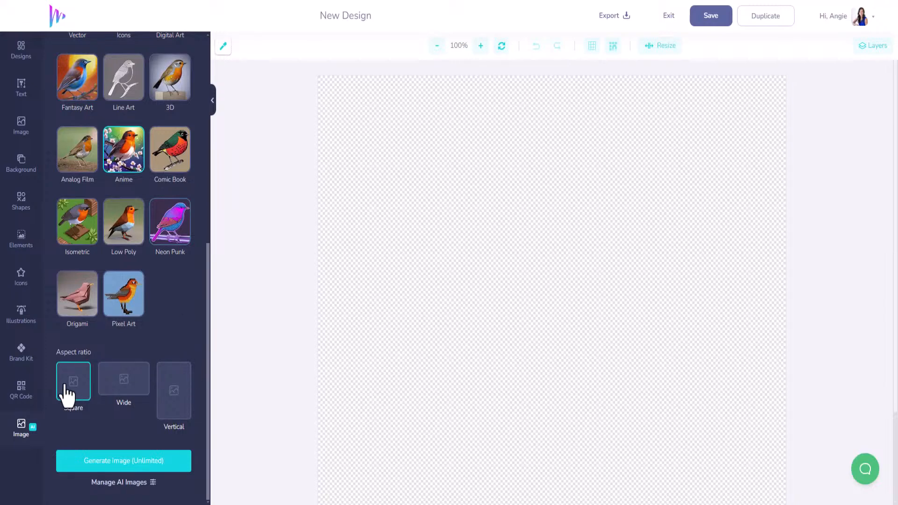
pyautogui.click(139, 461)
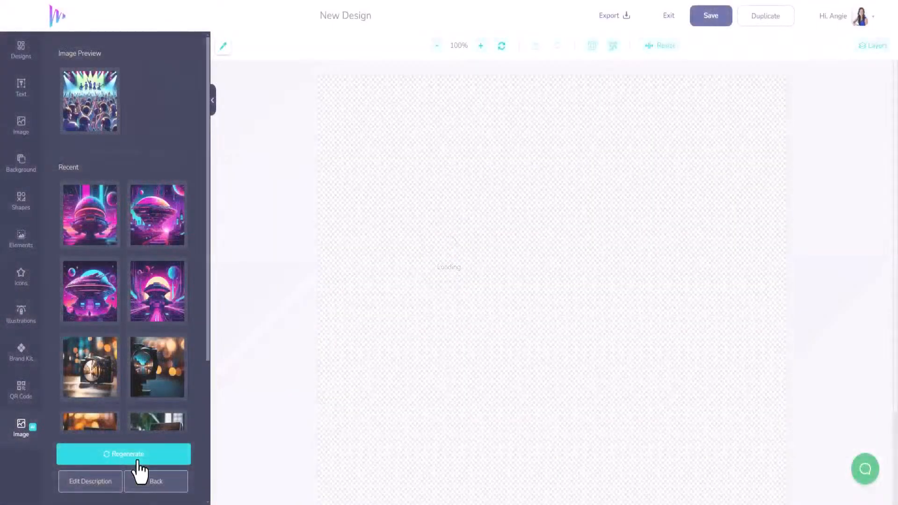
# - Place the generated concert image on the canvas and stretch it to fill the whole canvas
pyautogui.click(106, 120)
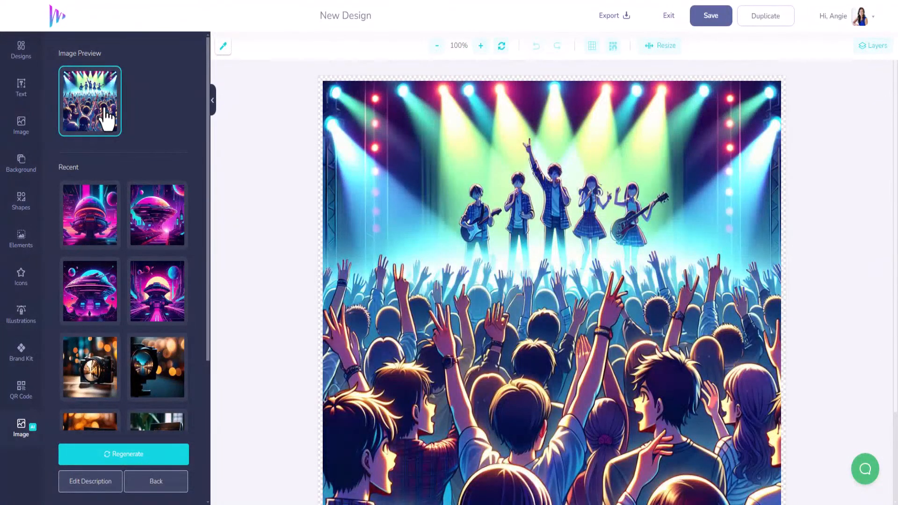
pyautogui.click(387, 117)
pyautogui.moveTo(388, 117); pyautogui.dragTo(385, 117)
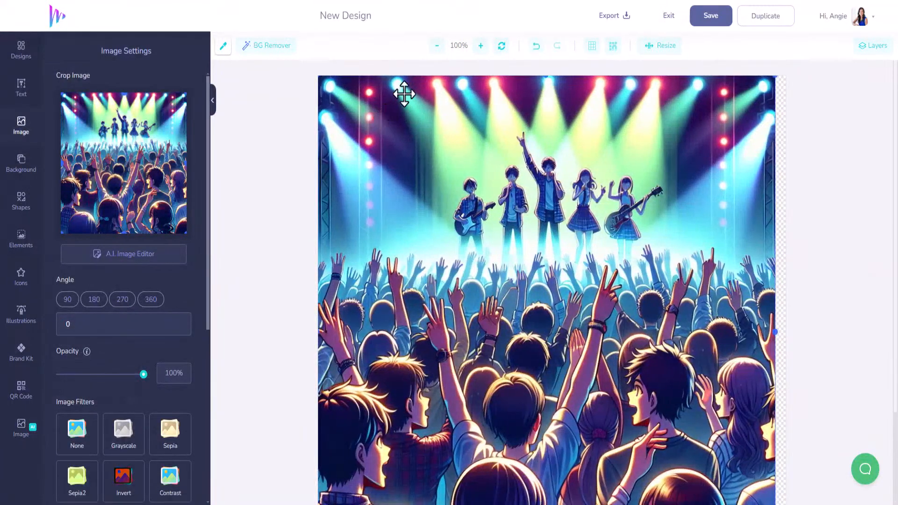
pyautogui.click(437, 46)
pyautogui.click(437, 46)
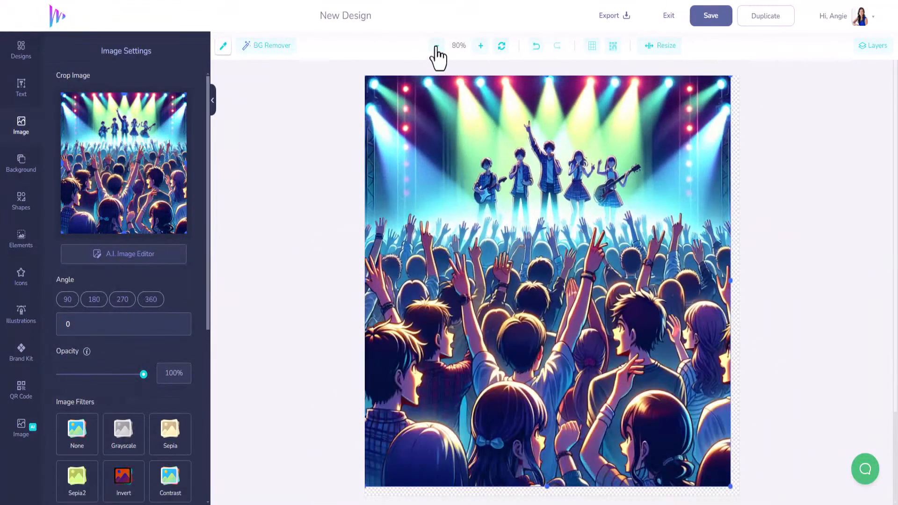
pyautogui.click(437, 46)
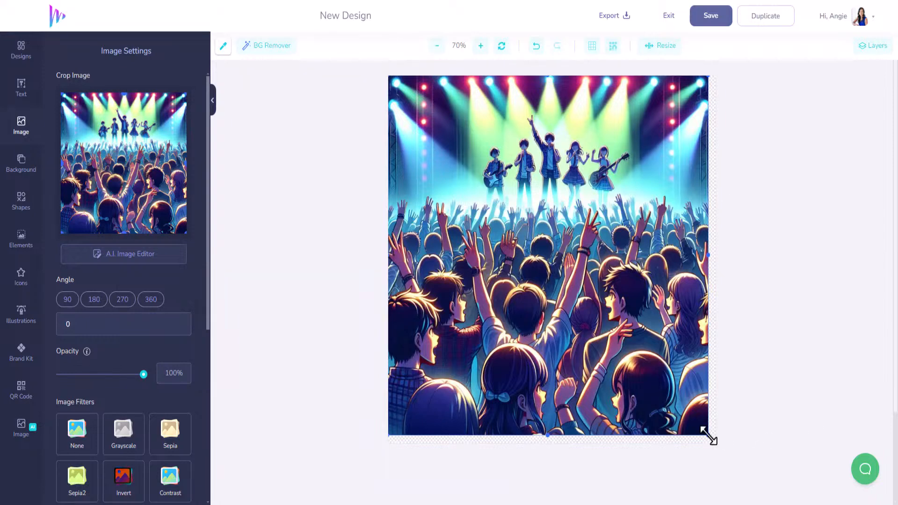
pyautogui.moveTo(709, 435); pyautogui.dragTo(721, 448)
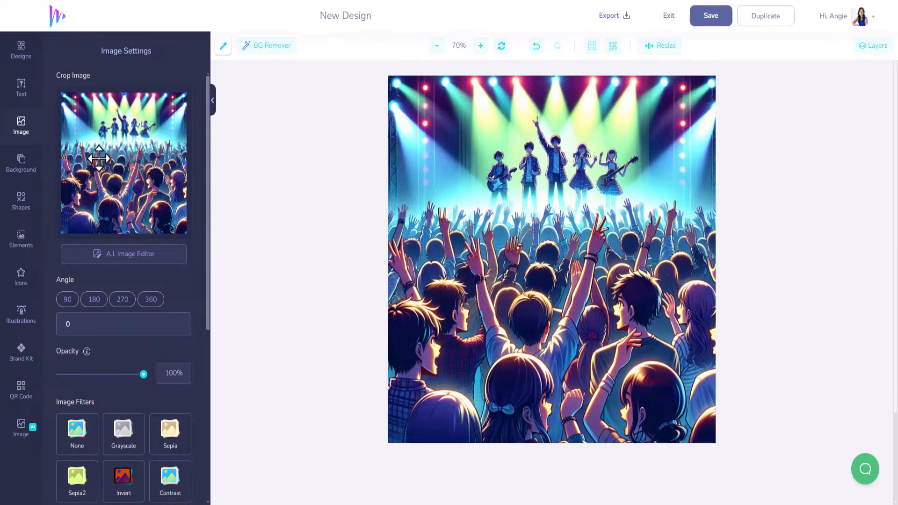
# - Add a basic rectangle shape and resize it to cover the entire canvas
pyautogui.click(33, 202)
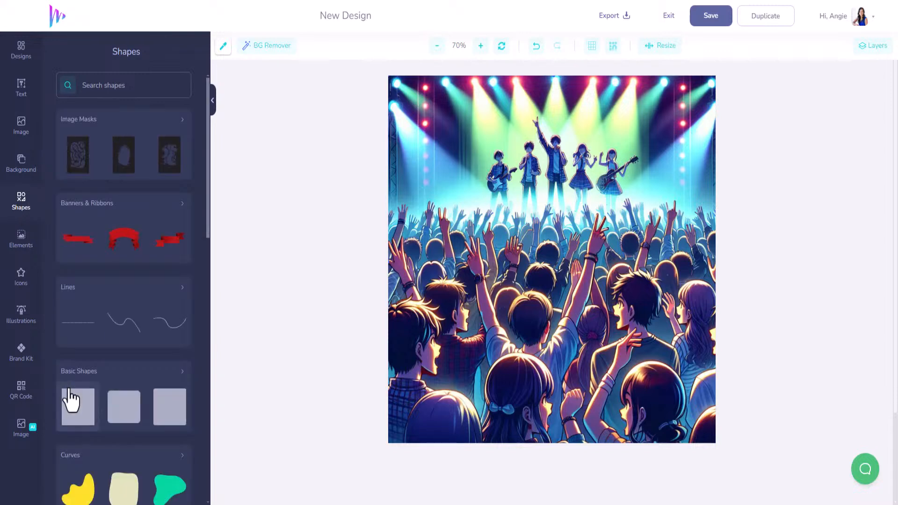
pyautogui.click(72, 408)
pyautogui.moveTo(548, 261); pyautogui.dragTo(689, 487)
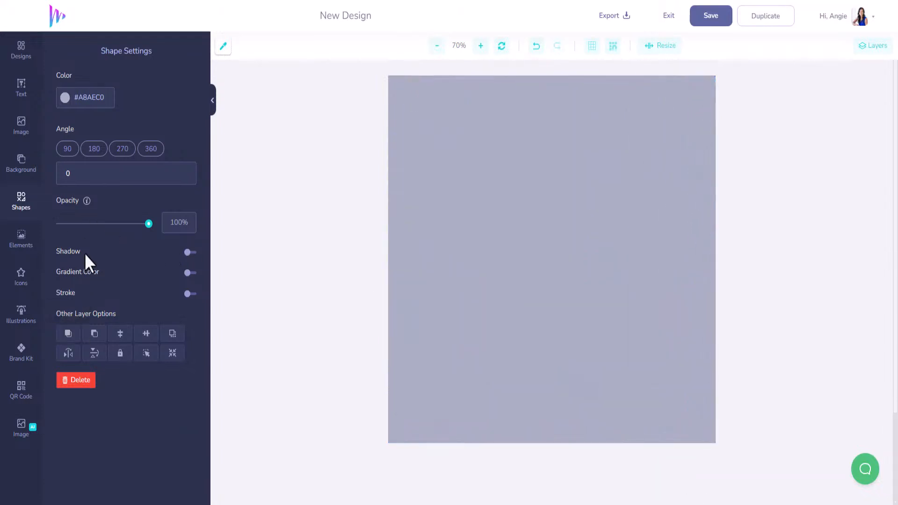
# - Enable a gradient fill on the rectangle with Color 01 #12D6DF and Color 02 #F70FFF
pyautogui.click(139, 273)
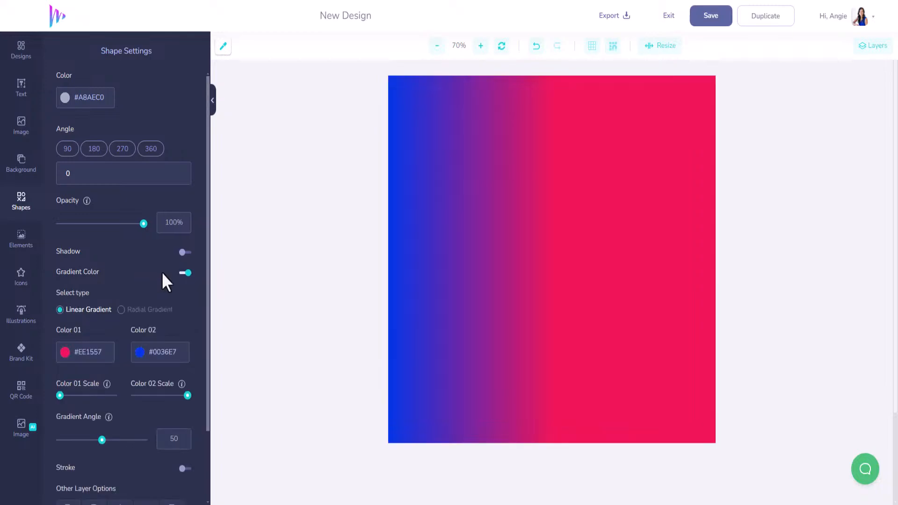
pyautogui.click(89, 358)
pyautogui.write('#12D6')
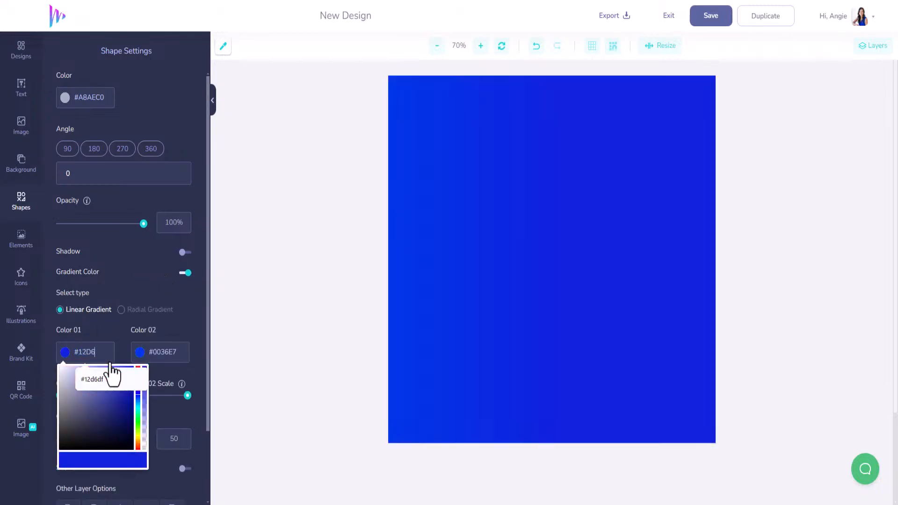
pyautogui.click(113, 374)
pyautogui.doubleClick(164, 353)
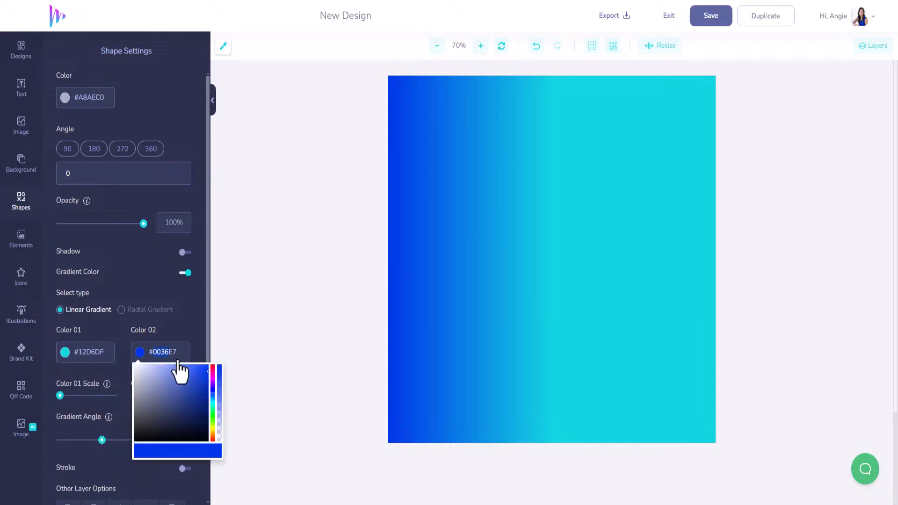
pyautogui.write('F70')
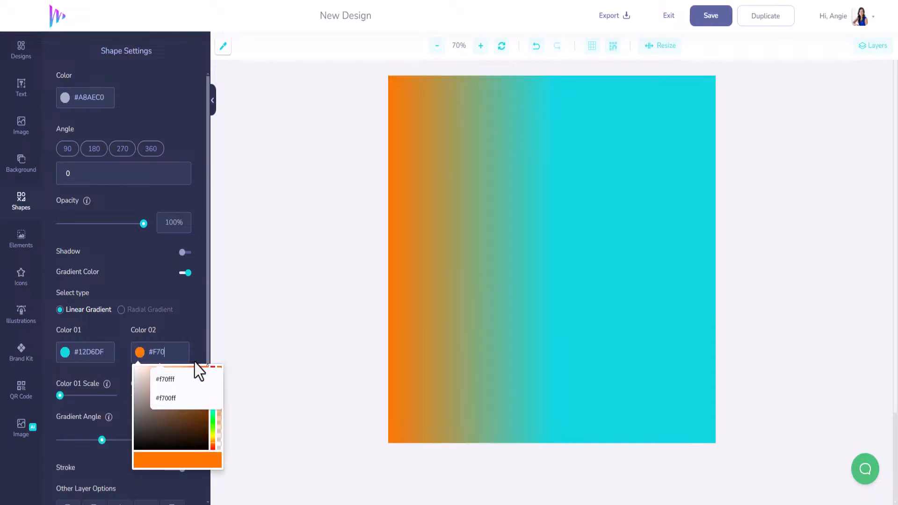
pyautogui.write('FF')
pyautogui.click(200, 374)
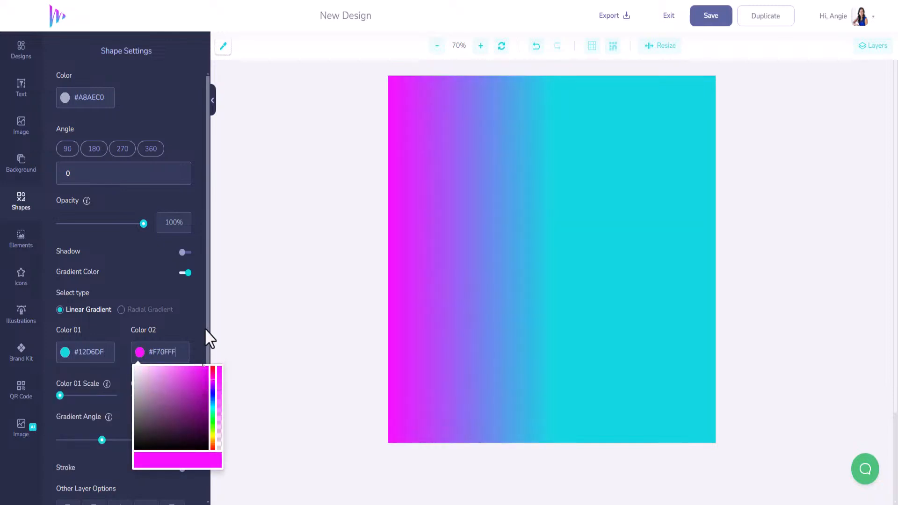
# - Switch the rectangle to a radial gradient, lower its opacity to 52%, and save the design
pyautogui.click(168, 313)
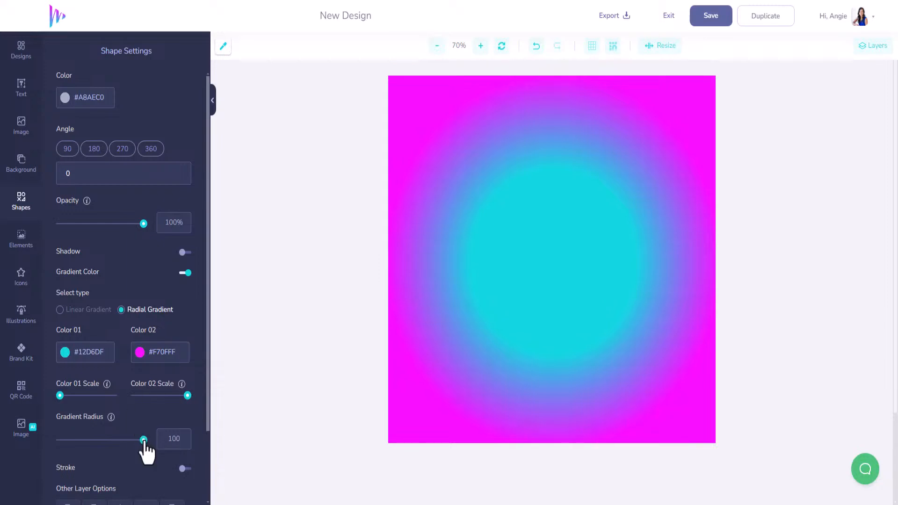
pyautogui.moveTo(142, 228); pyautogui.dragTo(103, 252)
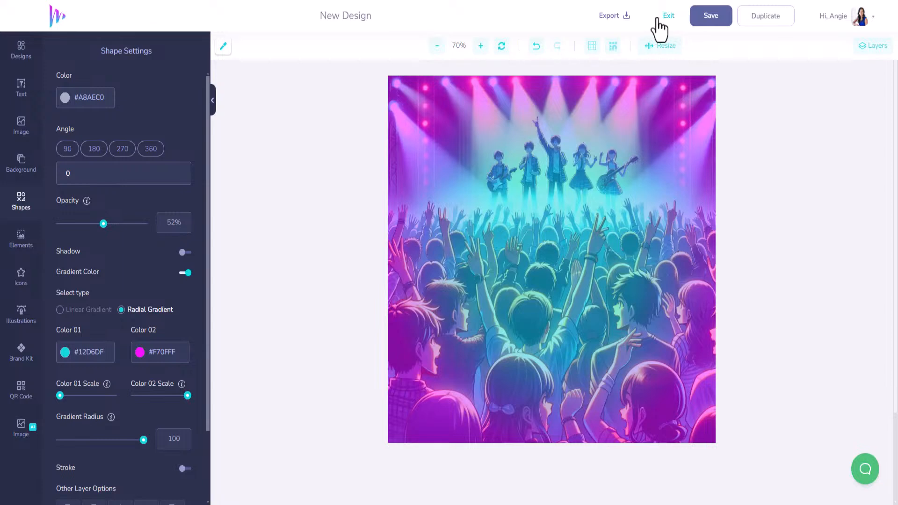
pyautogui.click(711, 17)
pyautogui.click(22, 430)
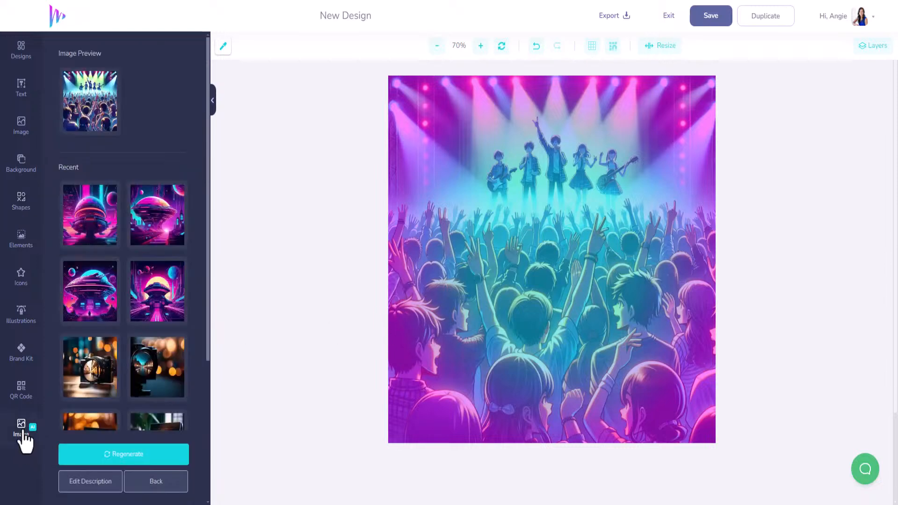
pyautogui.click(94, 111)
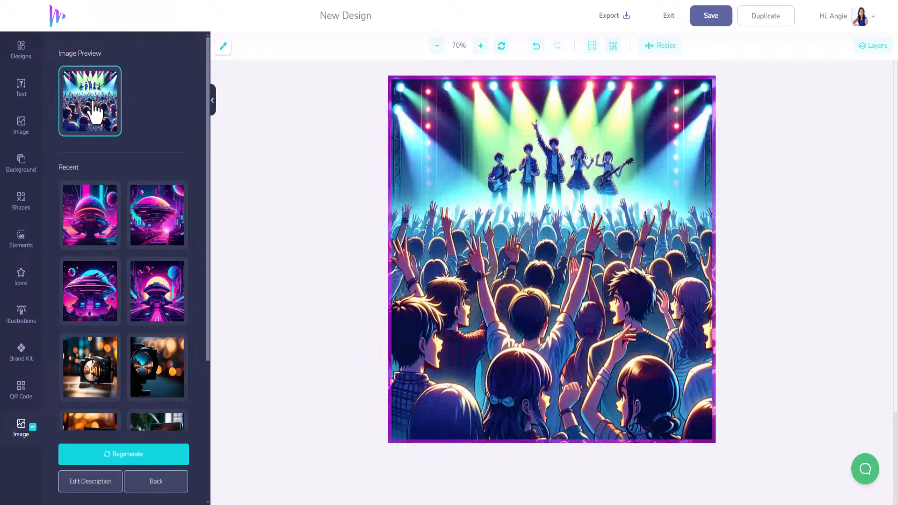
pyautogui.click(544, 198)
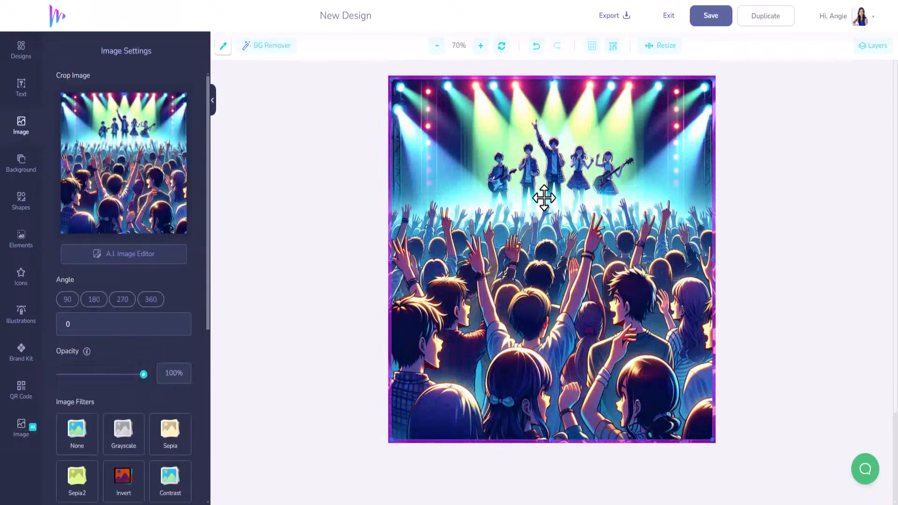
pyautogui.press('Delete')
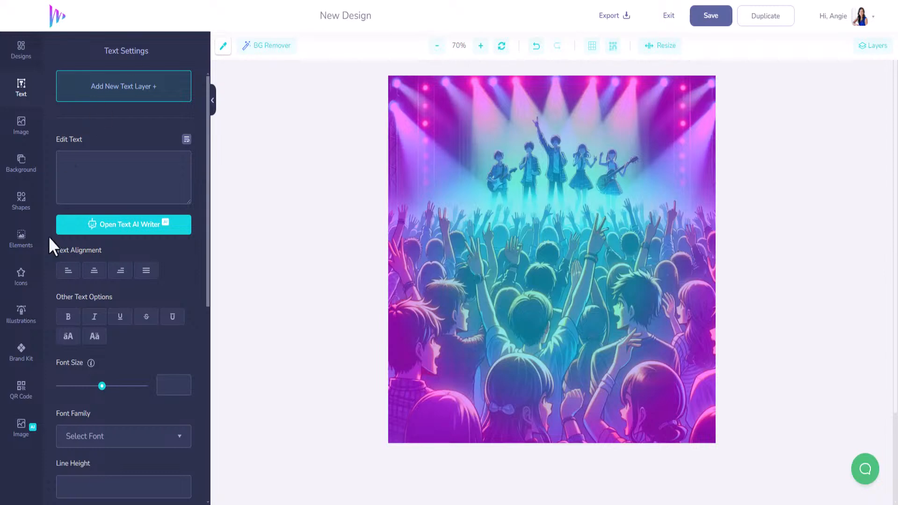
# - Reopen the generated image's description and select the prompt text
pyautogui.click(22, 429)
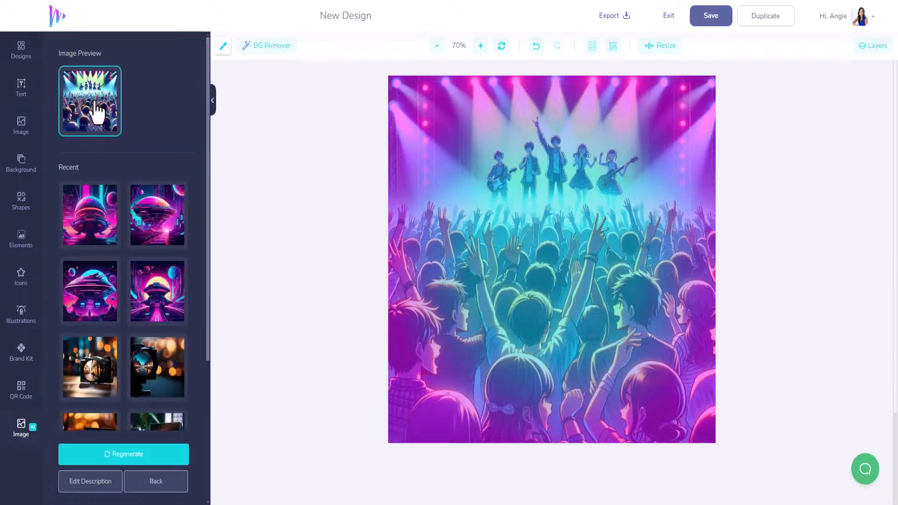
pyautogui.scroll(-4, 161, 430)
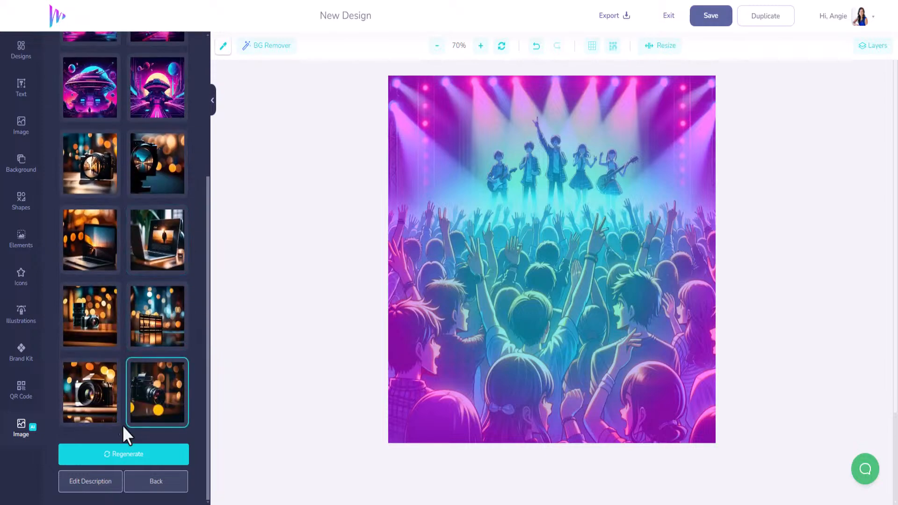
pyautogui.click(87, 484)
pyautogui.scroll(8, 162, 300)
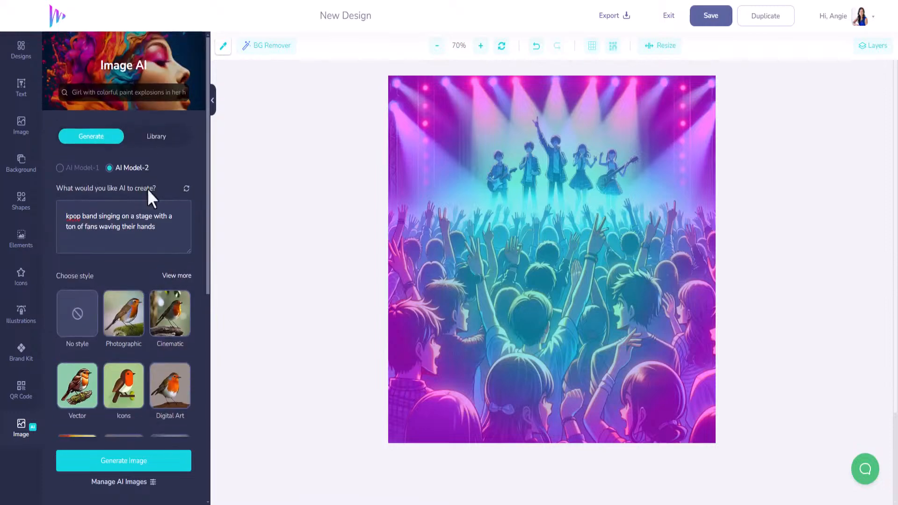
pyautogui.moveTo(159, 229); pyautogui.dragTo(54, 216)
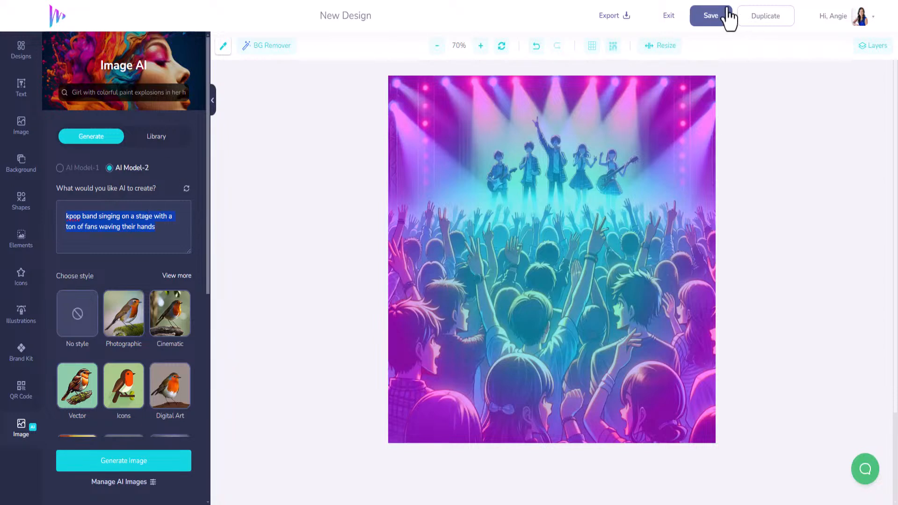
# - Save the design and exit the editor
pyautogui.click(715, 18)
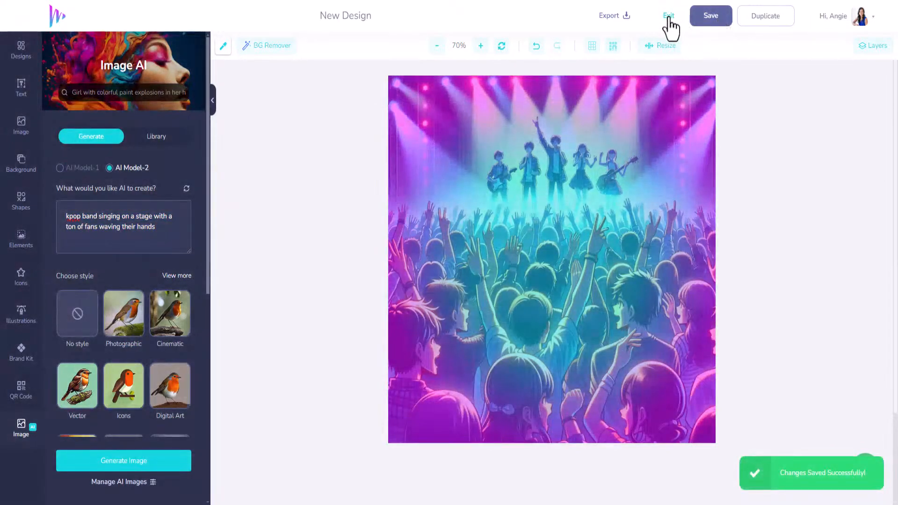
pyautogui.click(670, 18)
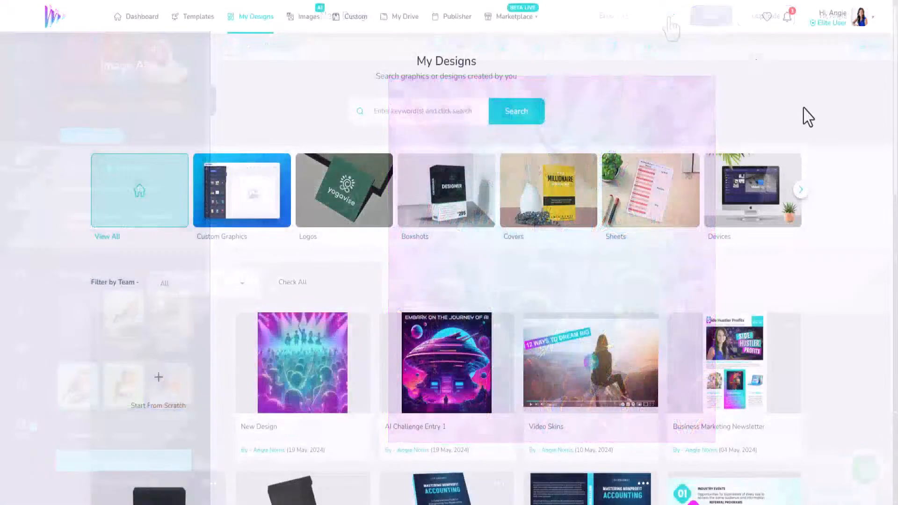
# - Start a new Blank Canvas design from scratch with width and height set to 1000 pixels
pyautogui.scroll(-2, 412, 227)
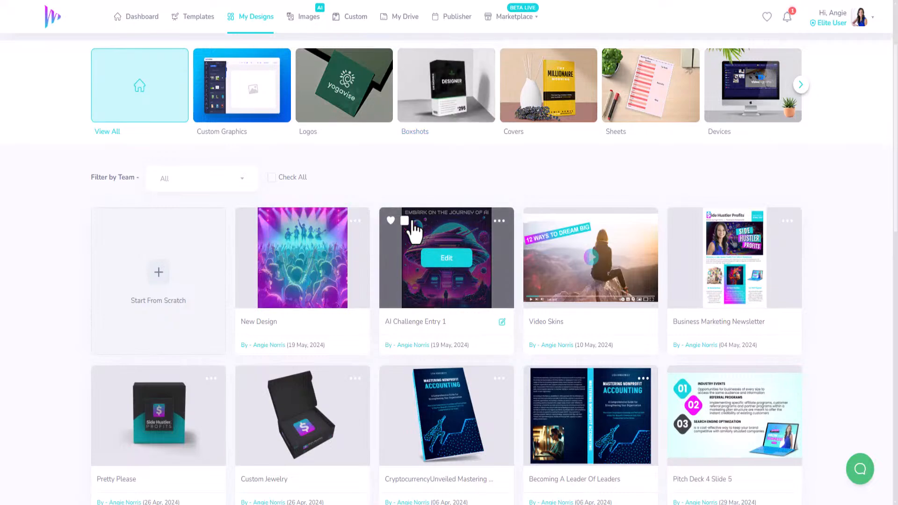
pyautogui.click(166, 277)
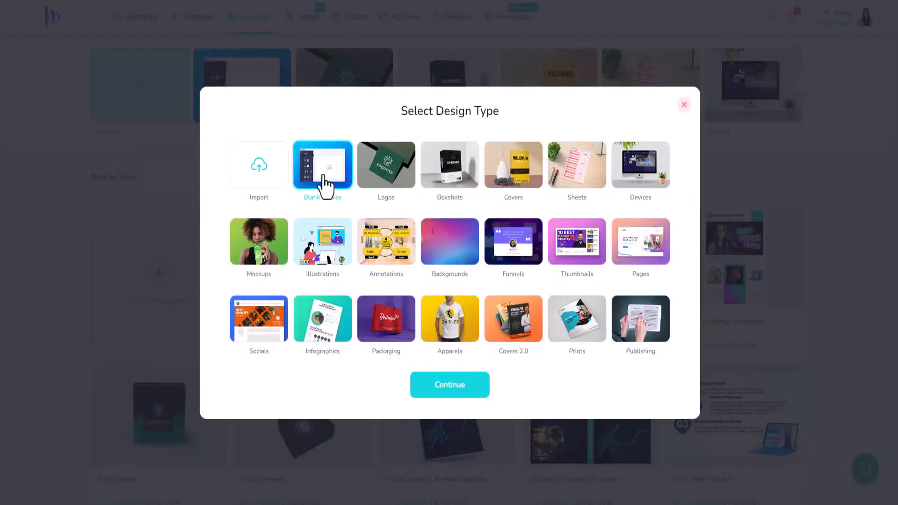
pyautogui.click(445, 386)
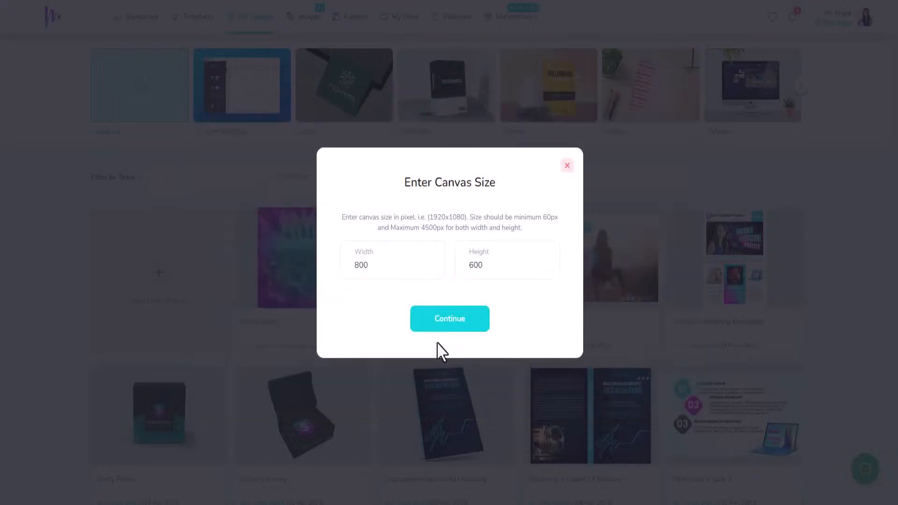
pyautogui.moveTo(393, 266); pyautogui.dragTo(351, 265)
pyautogui.write('1000')
pyautogui.moveTo(492, 266); pyautogui.dragTo(467, 267)
pyautogui.write('1000')
pyautogui.click(461, 332)
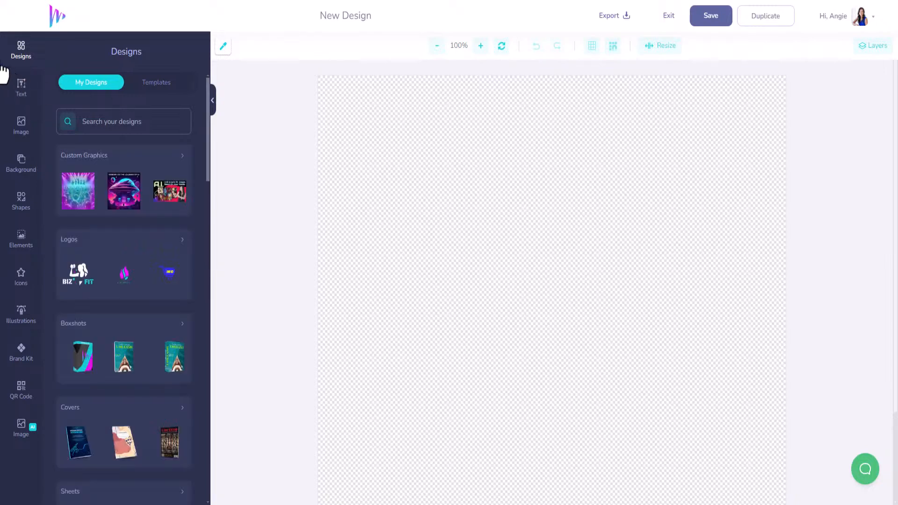
# - Open Image AI and switch to AI Model-2
pyautogui.click(26, 438)
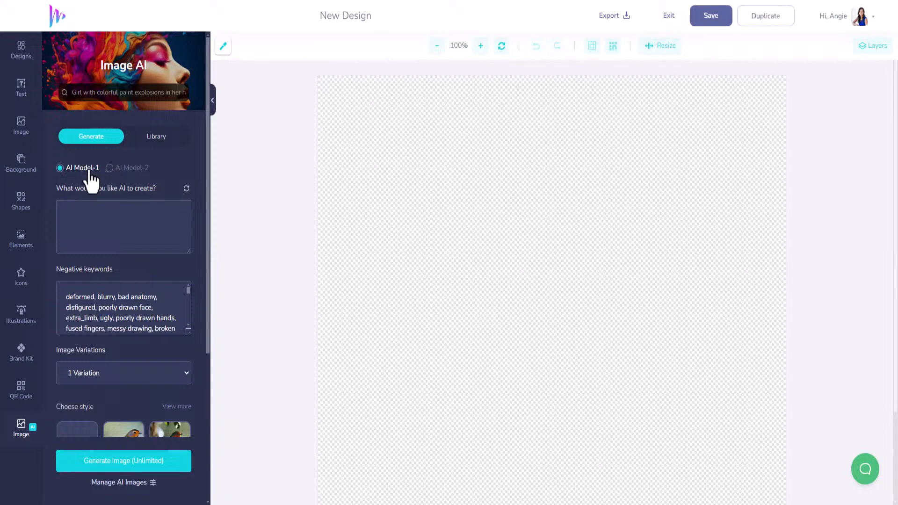
pyautogui.click(109, 168)
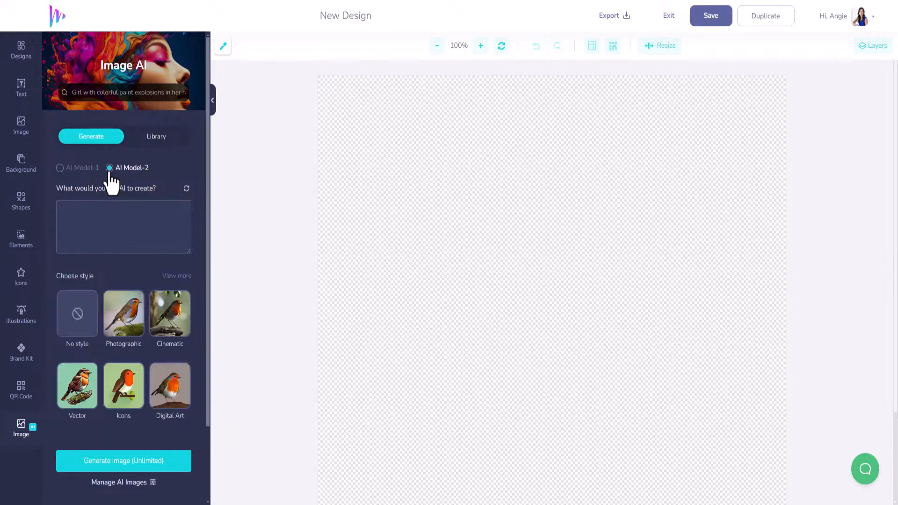
# - Prompt the AI Model-2 for "yoga instructor teaching a class. the yoga instructor is female with dark hair." and generate it in Wide ratio
pyautogui.click(120, 221)
pyautogui.write('ga')
pyautogui.write('ga in')
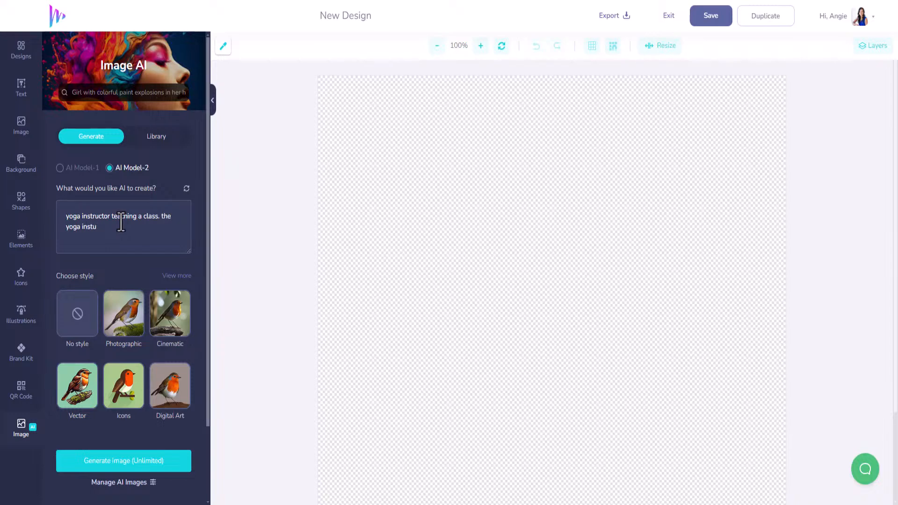
pyautogui.write('structor is female with dark hair.')
pyautogui.scroll(-2, 136, 341)
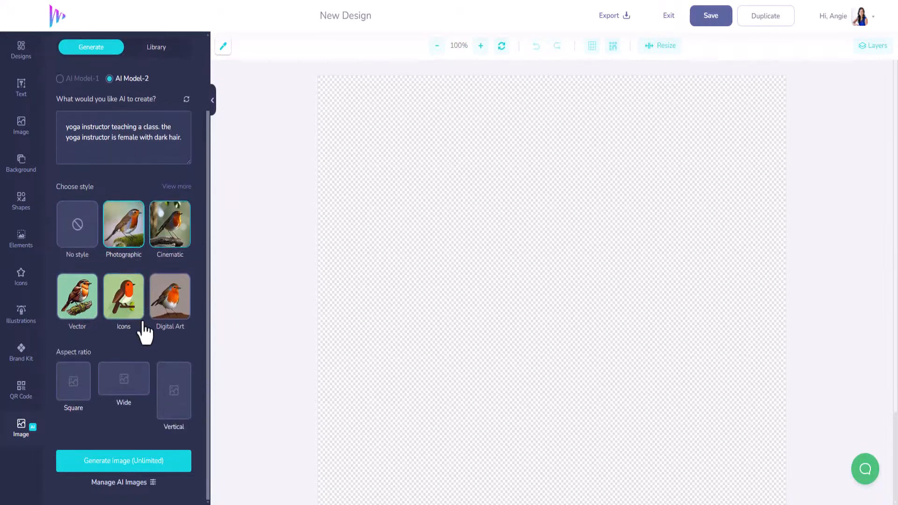
pyautogui.click(123, 379)
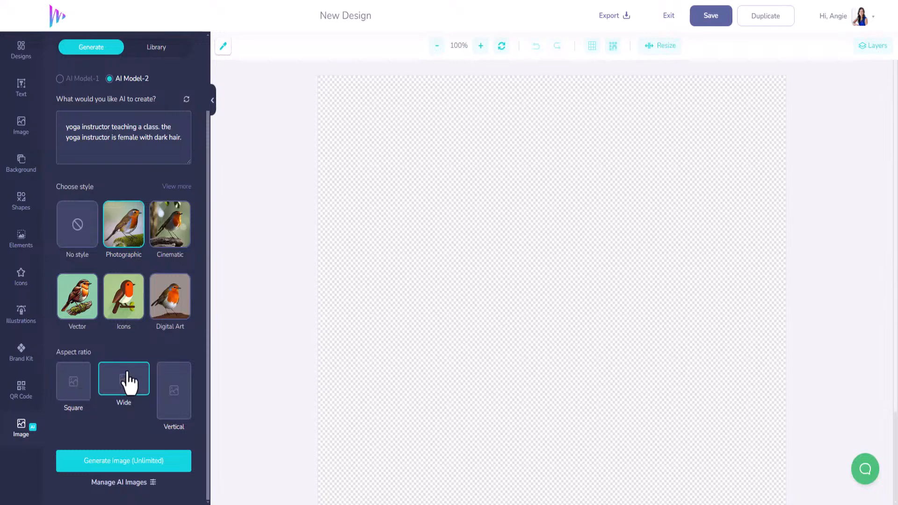
pyautogui.click(131, 463)
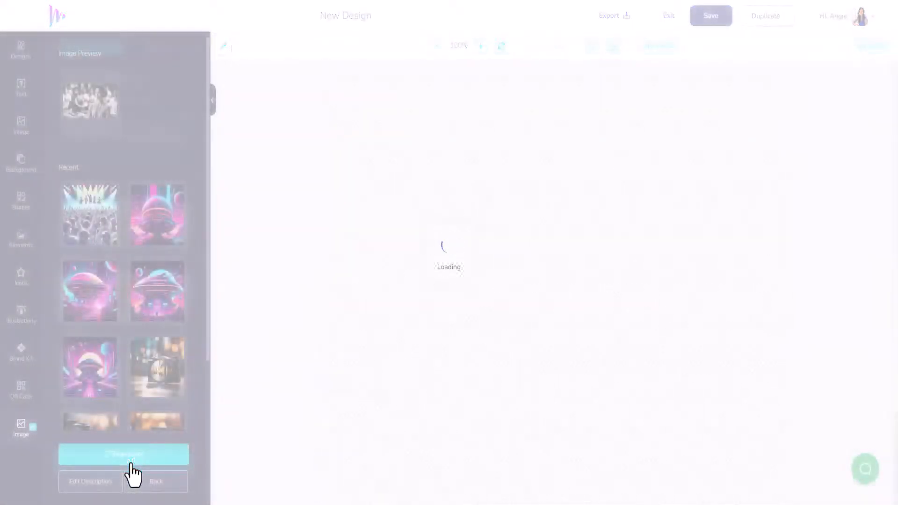
# - Place the generated yoga image on the canvas, aligned to the top and stretched to the full canvas width
pyautogui.click(101, 112)
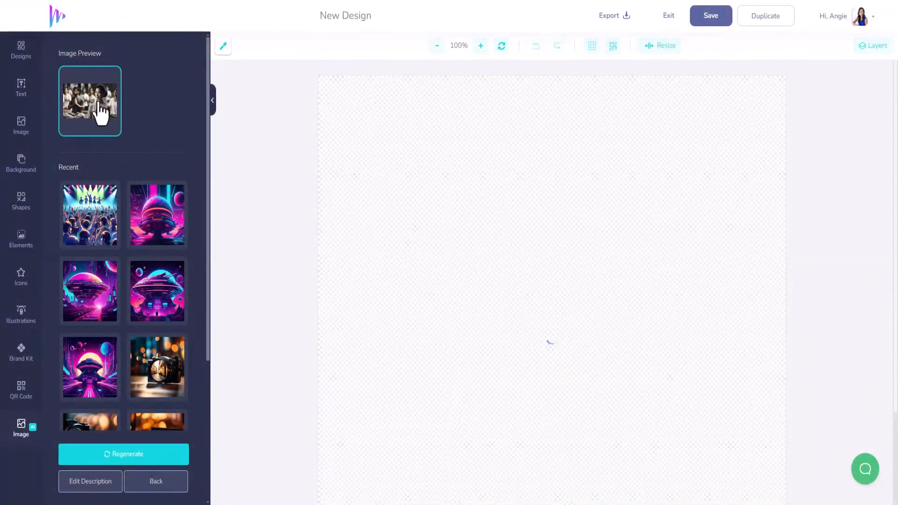
pyautogui.moveTo(569, 307); pyautogui.dragTo(550, 193)
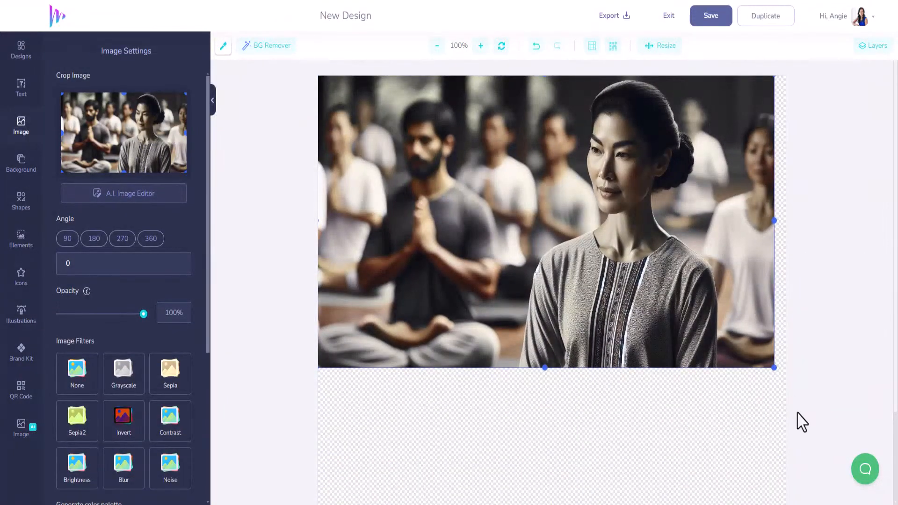
pyautogui.moveTo(771, 368); pyautogui.dragTo(791, 382)
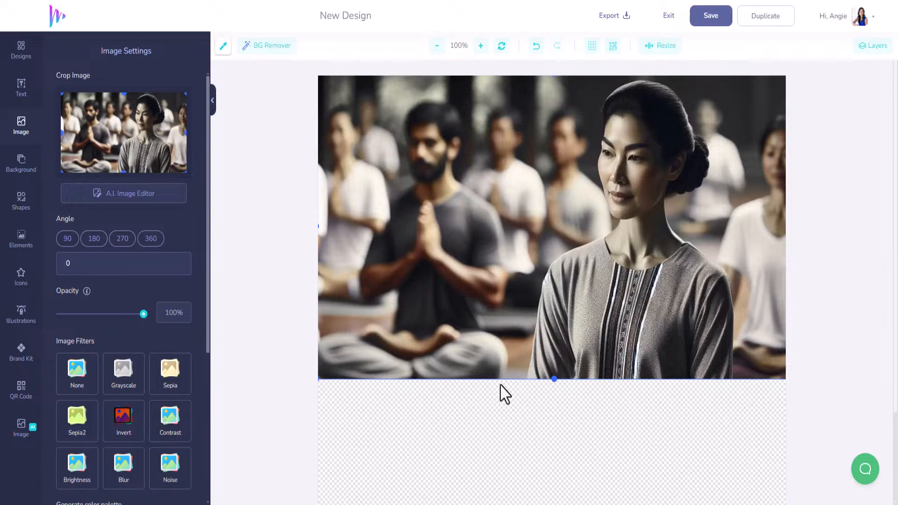
# - Browse the A.I. Image Editor's tools for the image, then cancel without applying any
pyautogui.scroll(-3, 100, 418)
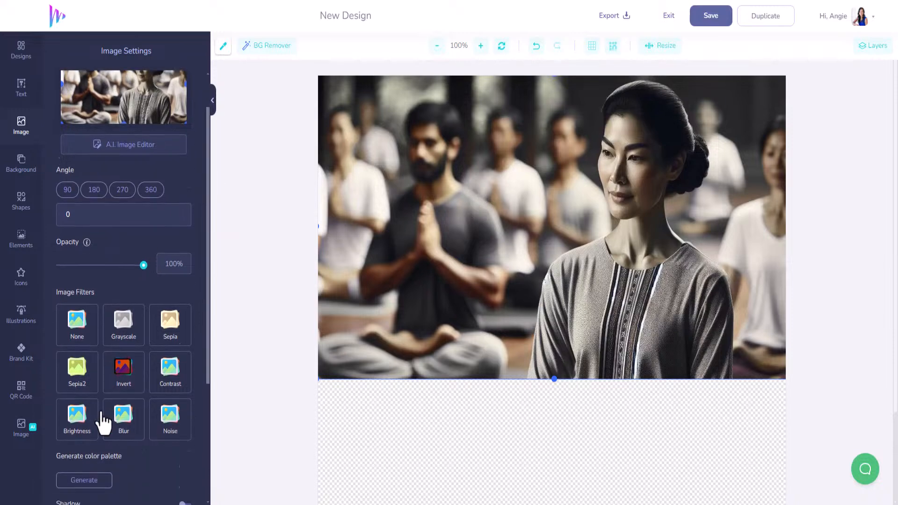
pyautogui.scroll(-2, 93, 413)
pyautogui.scroll(5, 100, 403)
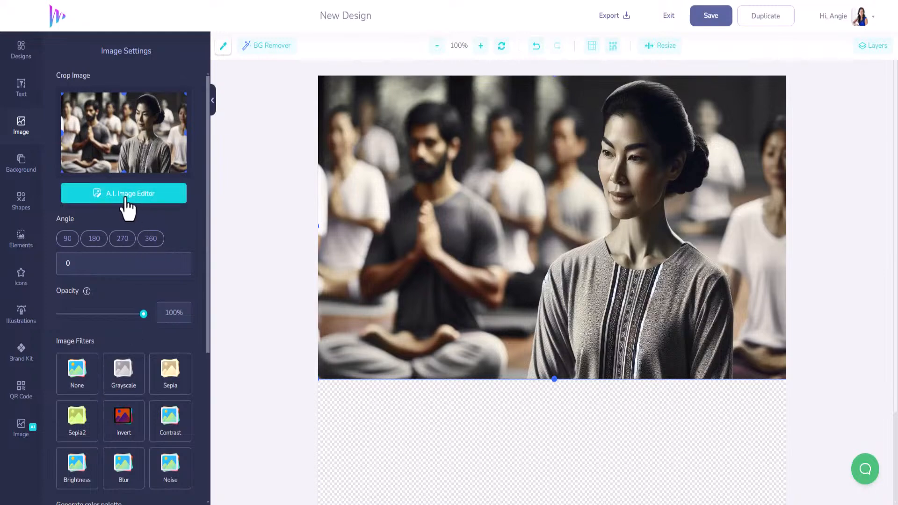
pyautogui.click(127, 199)
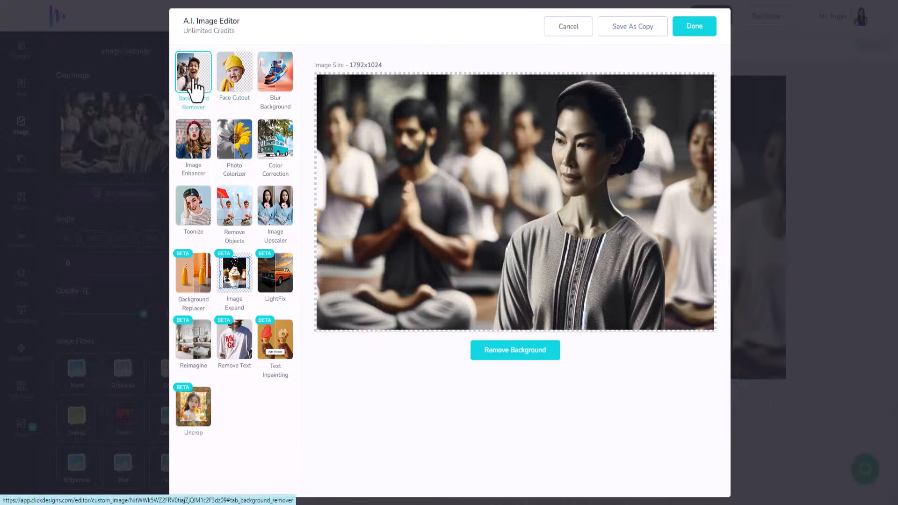
pyautogui.click(231, 83)
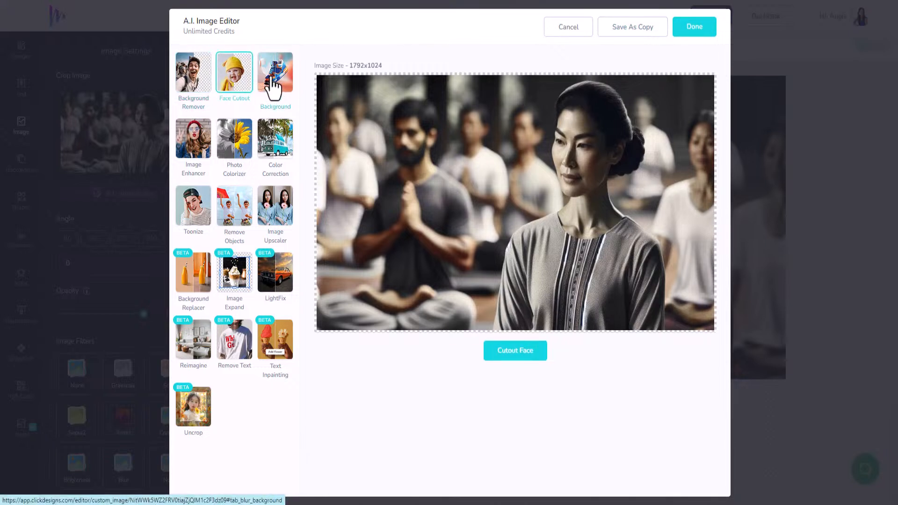
pyautogui.click(274, 87)
pyautogui.click(201, 145)
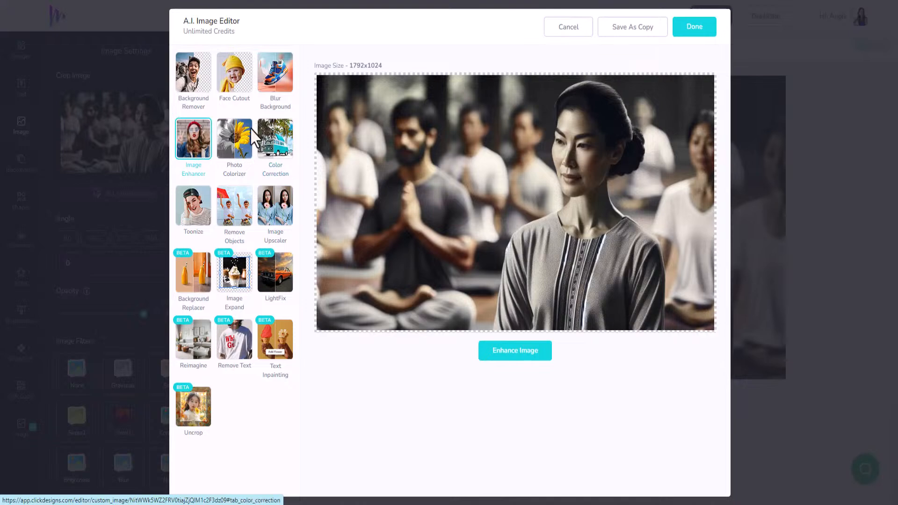
pyautogui.click(240, 149)
pyautogui.click(274, 153)
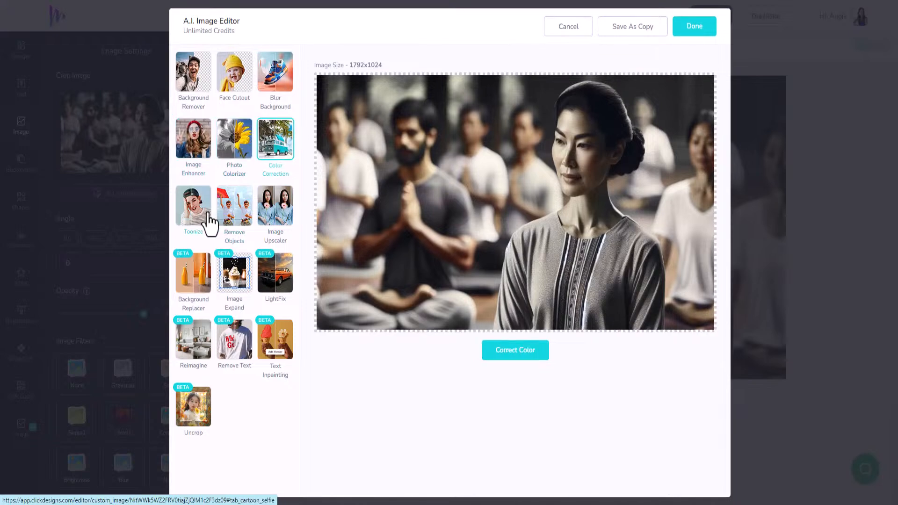
pyautogui.click(208, 214)
pyautogui.click(233, 220)
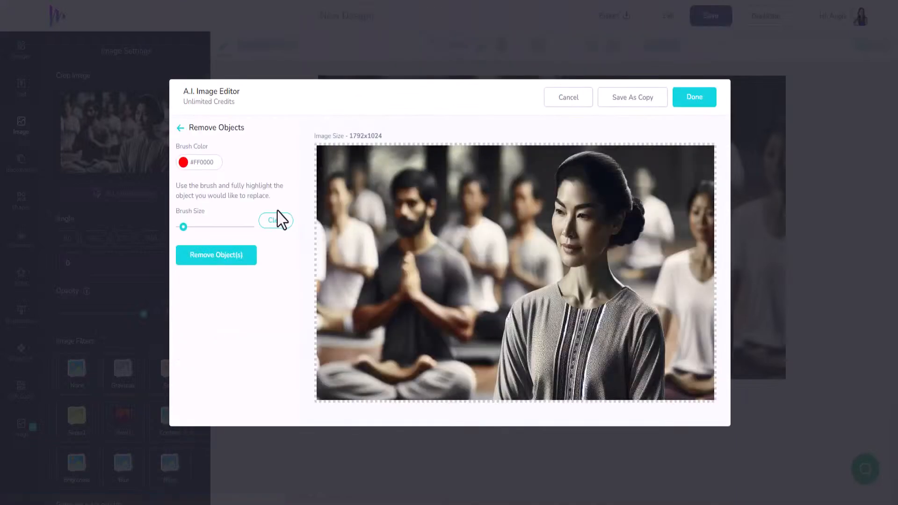
pyautogui.click(579, 101)
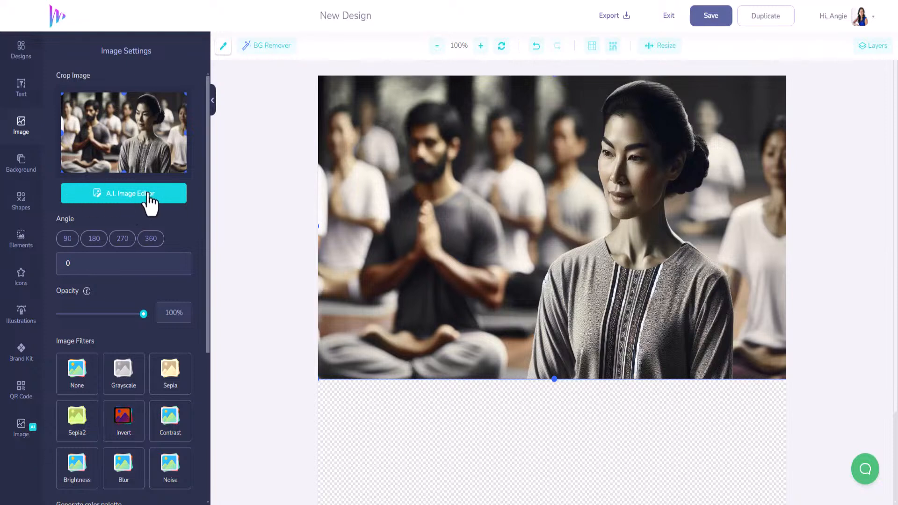
pyautogui.scroll(-5, 131, 458)
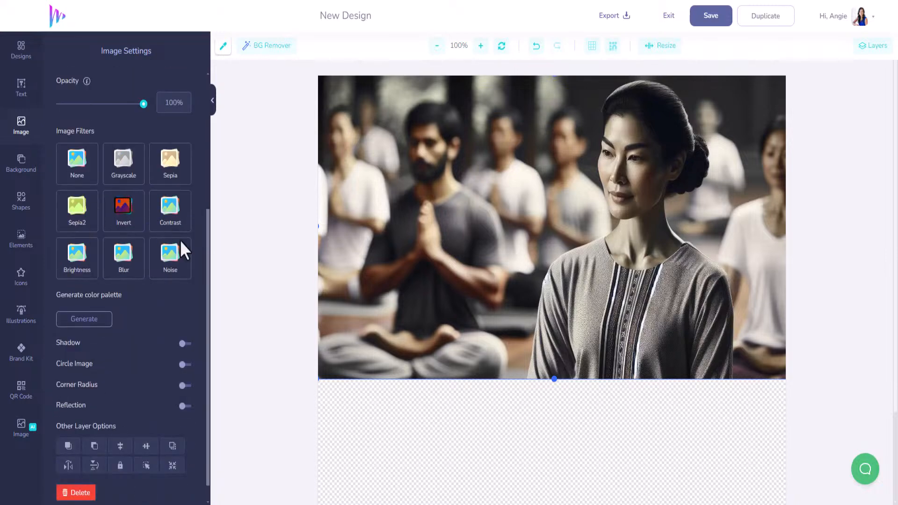
pyautogui.scroll(5, 145, 358)
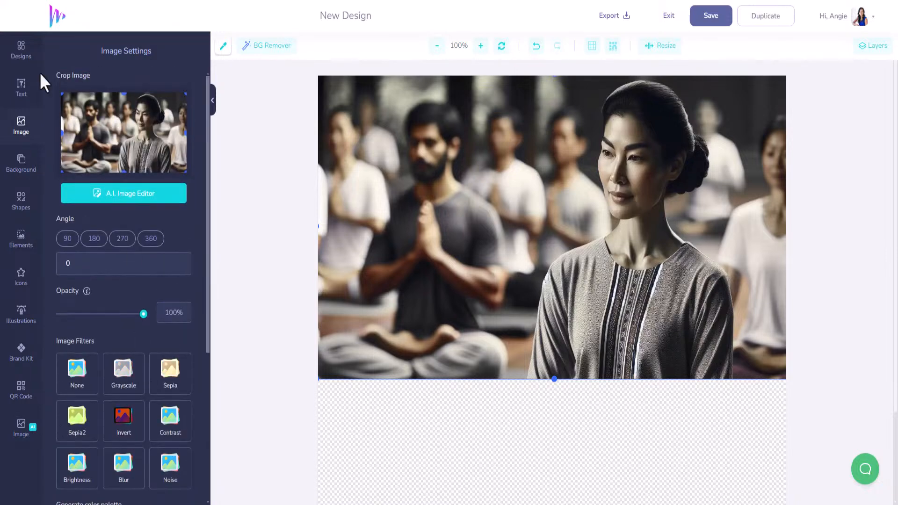
# - Edit the prompt to set the class "in a park full of grass and trees" and generate a new image
pyautogui.click(24, 427)
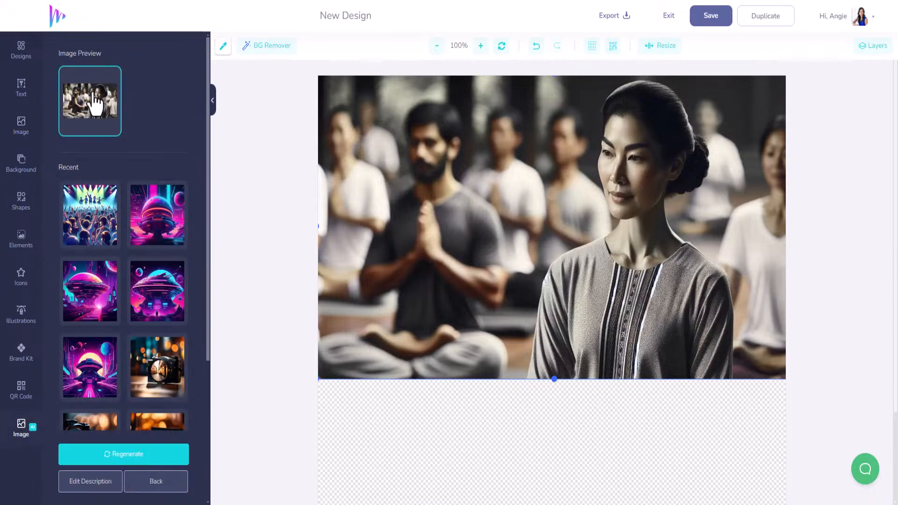
pyautogui.click(90, 487)
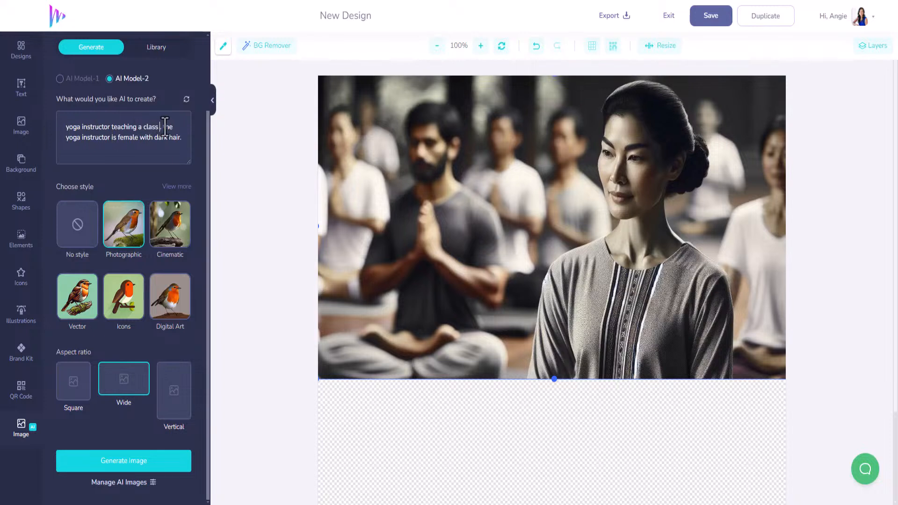
pyautogui.write('a')
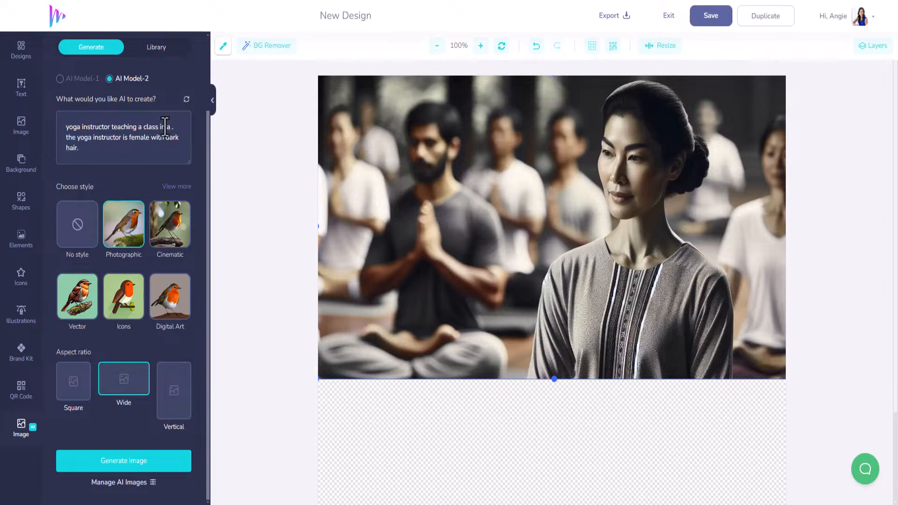
pyautogui.write(' park full o')
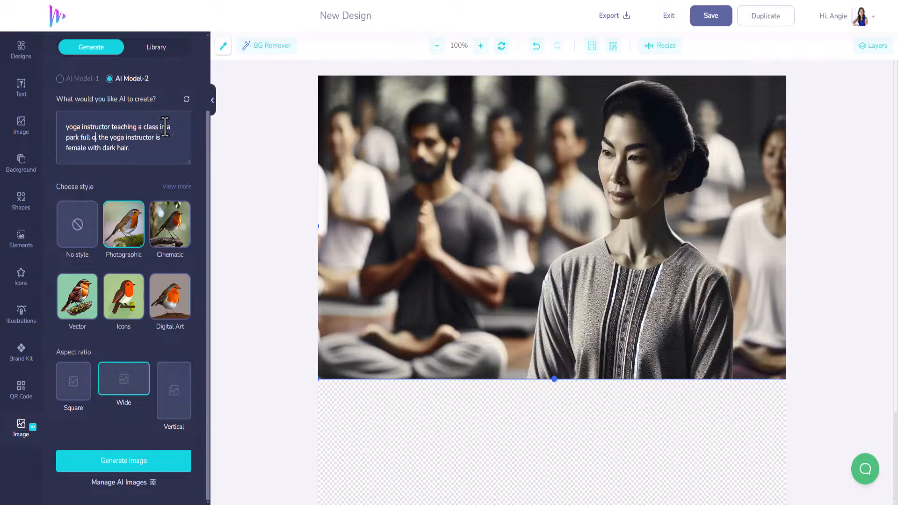
pyautogui.write('f')
pyautogui.write(' grass and trees.')
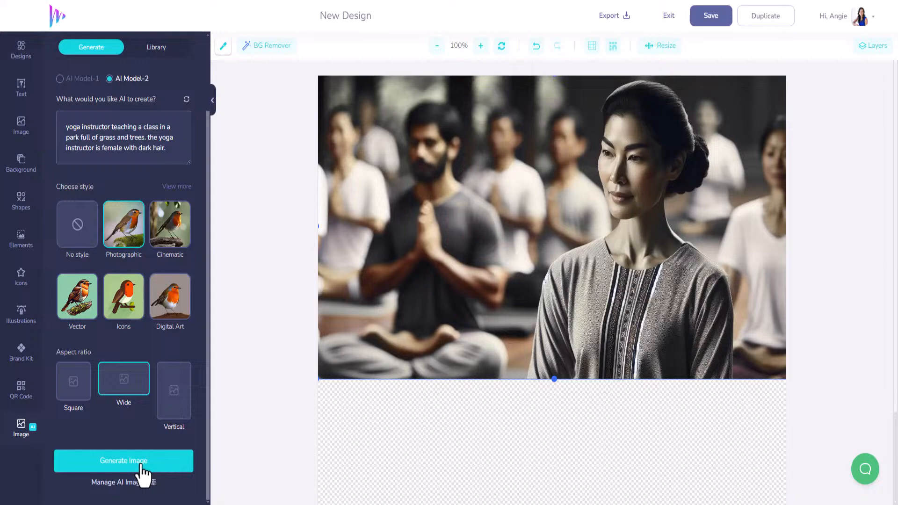
pyautogui.click(141, 465)
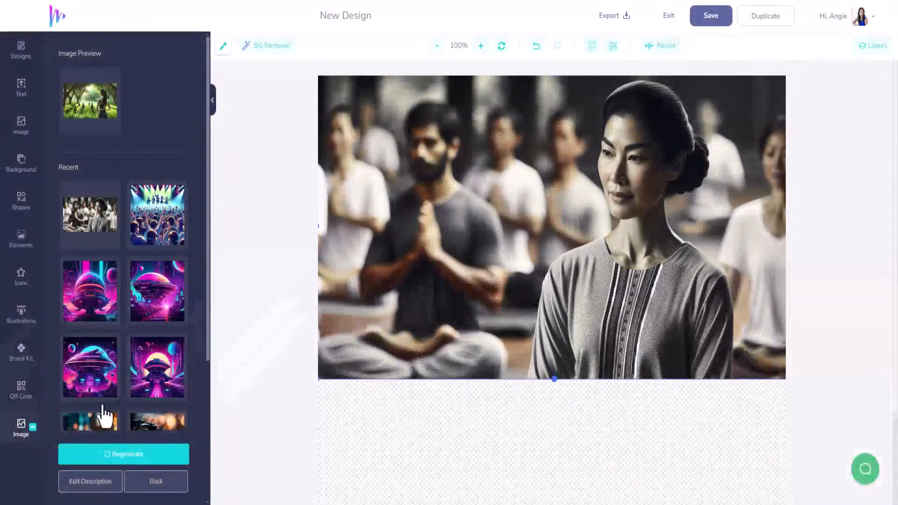
# - Replace the earlier yoga image with the park image, fitting it to the canvas top at full width
pyautogui.click(88, 109)
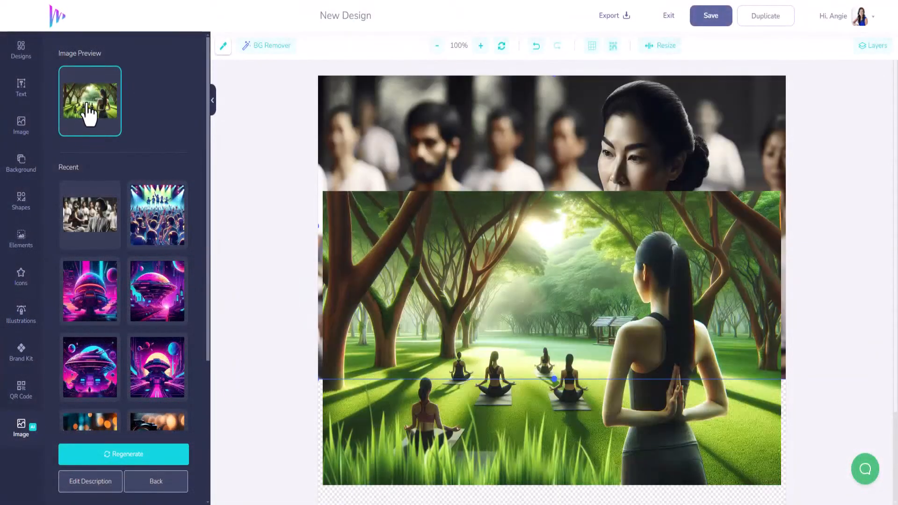
pyautogui.click(621, 162)
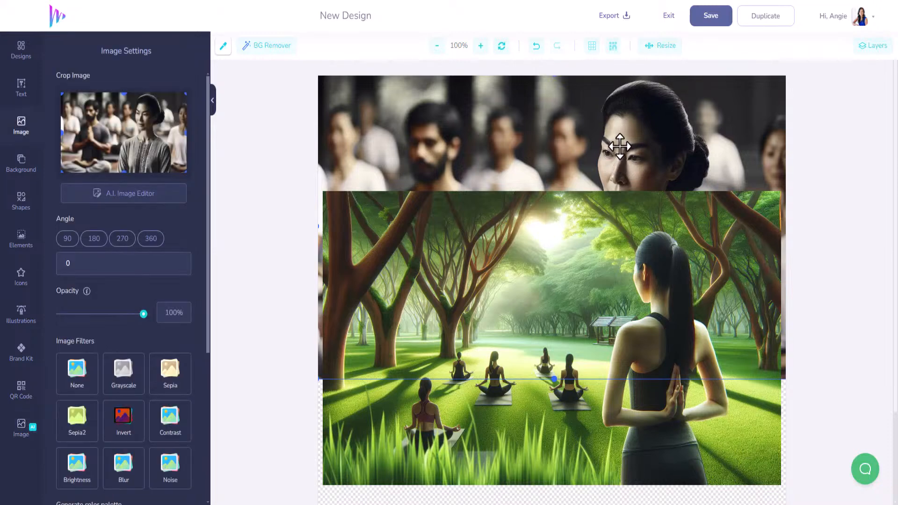
pyautogui.press('Delete')
pyautogui.moveTo(546, 292); pyautogui.dragTo(535, 171)
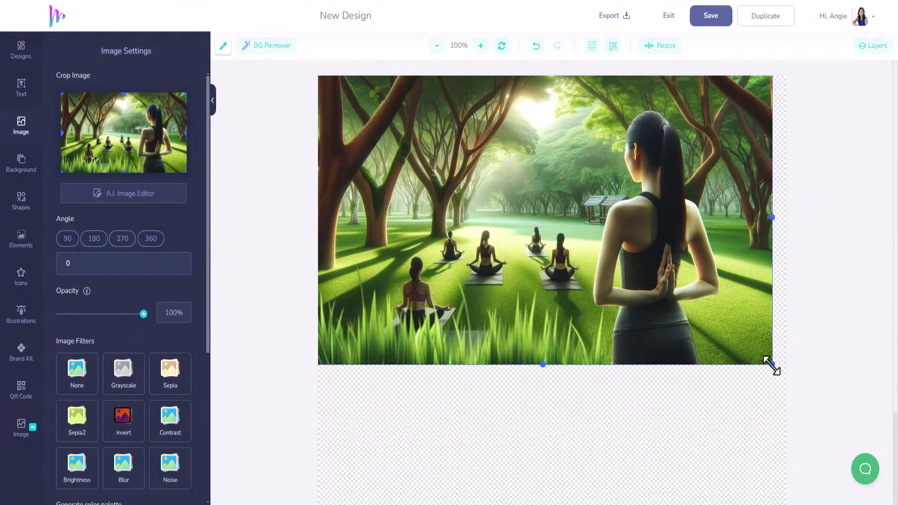
pyautogui.moveTo(773, 364); pyautogui.dragTo(790, 380)
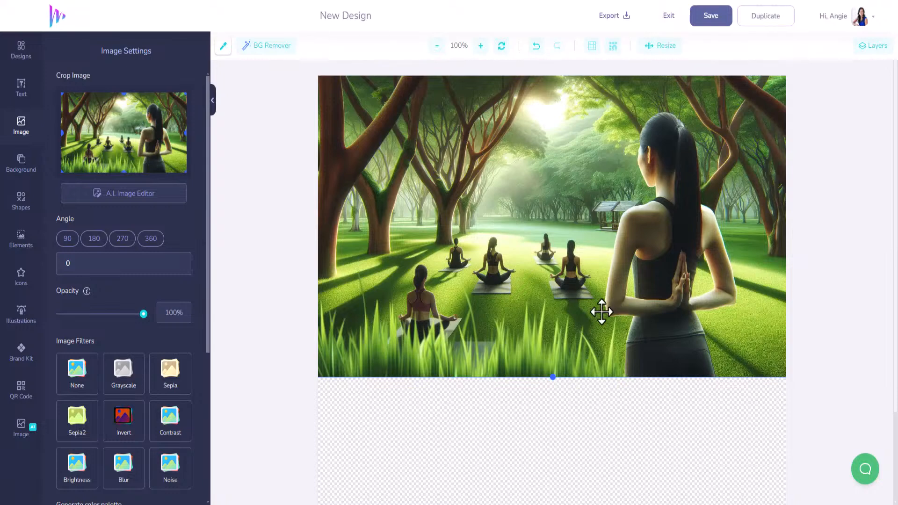
# - Add a text layer reading "Let's Get Your Zen On!" and move it near the image's bottom-left
pyautogui.click(20, 95)
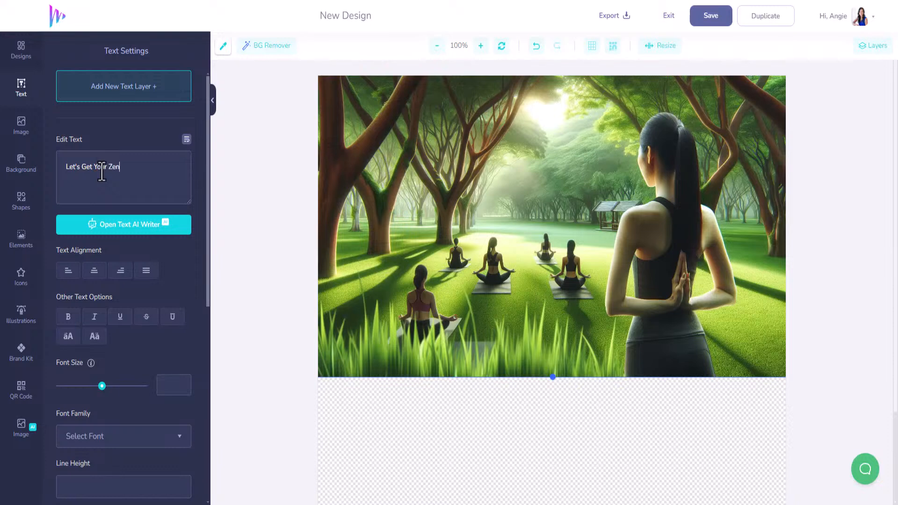
pyautogui.write('!')
pyautogui.moveTo(168, 171); pyautogui.dragTo(56, 167)
pyautogui.hotkey('ctrl', 'c')
pyautogui.click(123, 91)
pyautogui.hotkey('ctrl', 'v')
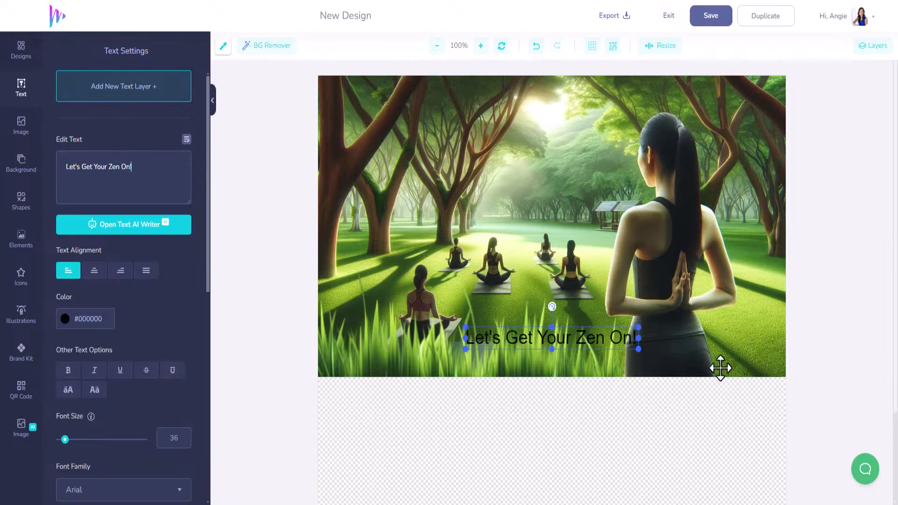
pyautogui.moveTo(610, 341); pyautogui.dragTo(487, 362)
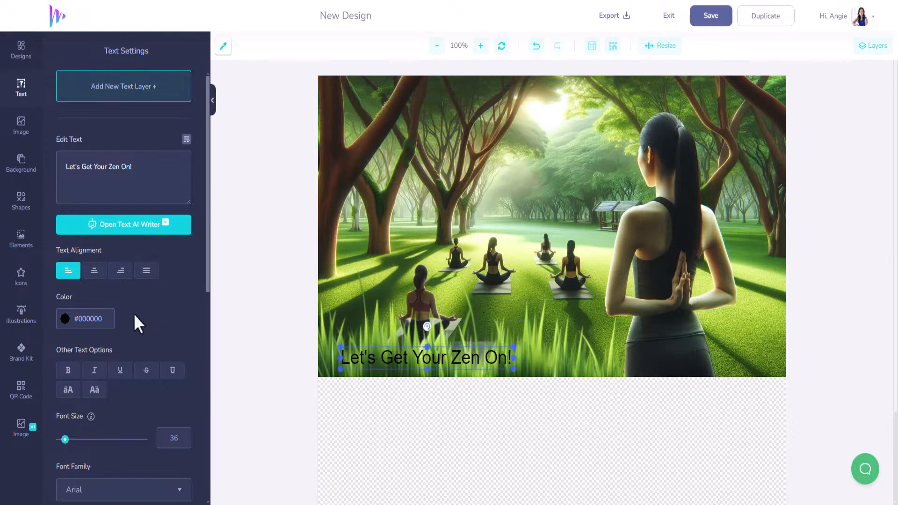
# - Set the headline color to #FFFFFF and font size to 42, nudging it slightly right
pyautogui.click(64, 319)
pyautogui.click(61, 335)
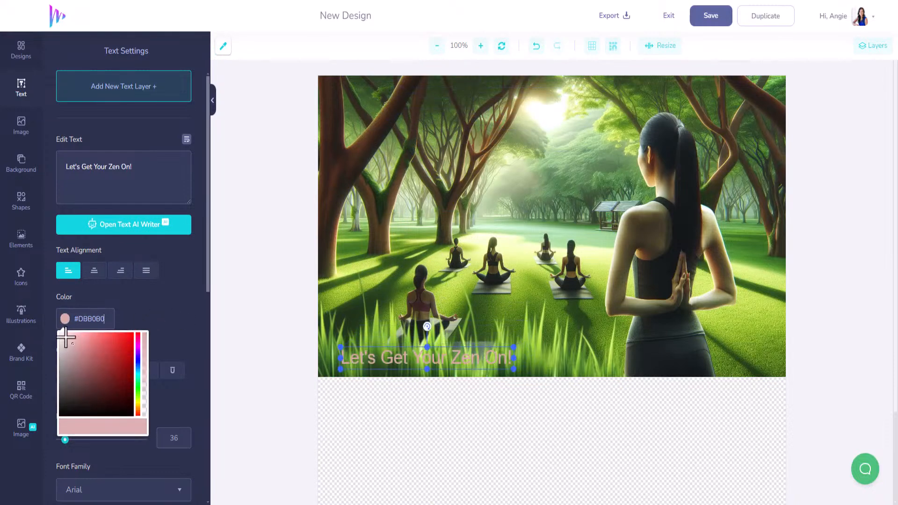
pyautogui.click(154, 302)
pyautogui.click(71, 440)
pyautogui.moveTo(73, 443); pyautogui.dragTo(67, 443)
pyautogui.moveTo(361, 359); pyautogui.dragTo(381, 359)
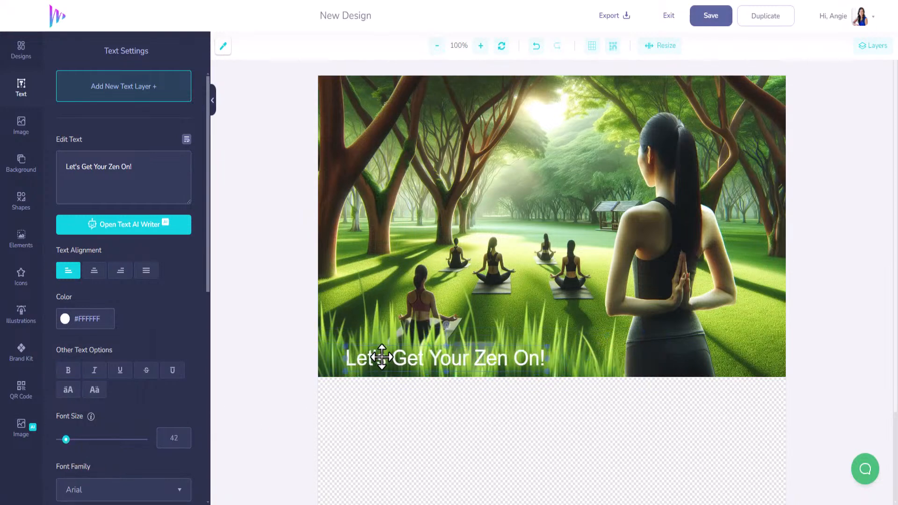
# - Replace the selected text layer's content with the yoga instructor's website address and shift it left near the image's bottom-left
pyautogui.moveTo(148, 164); pyautogui.dragTo(31, 173)
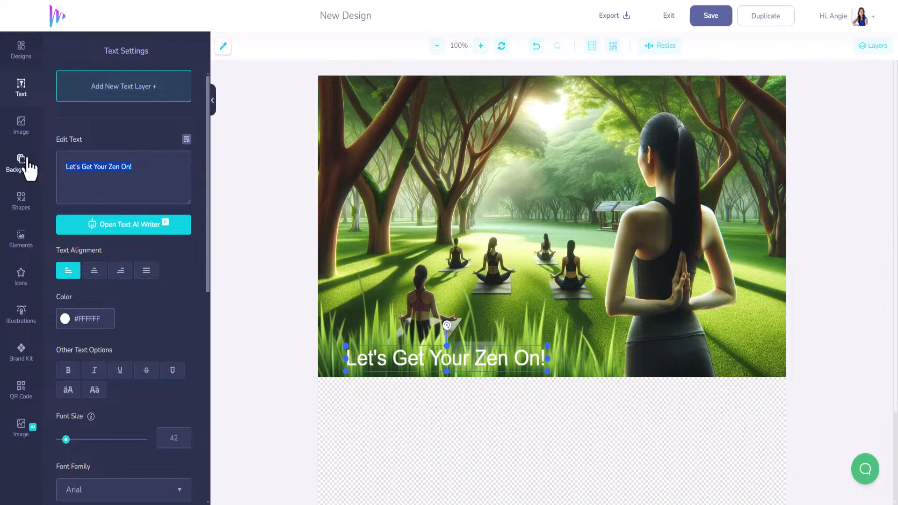
pyautogui.write('kim')
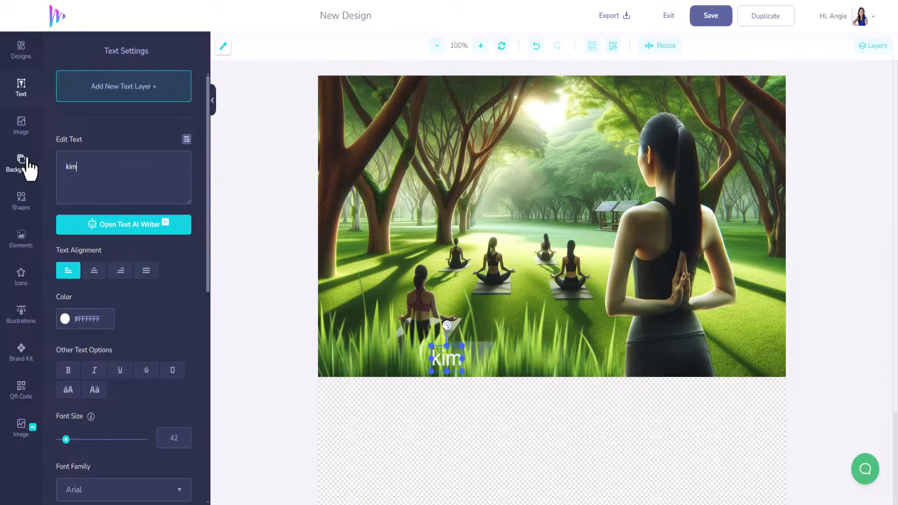
pyautogui.press('BackSpace')
pyautogui.press('BackSpace')
pyautogui.press('BackSpace')
pyautogui.write('KimWinn')
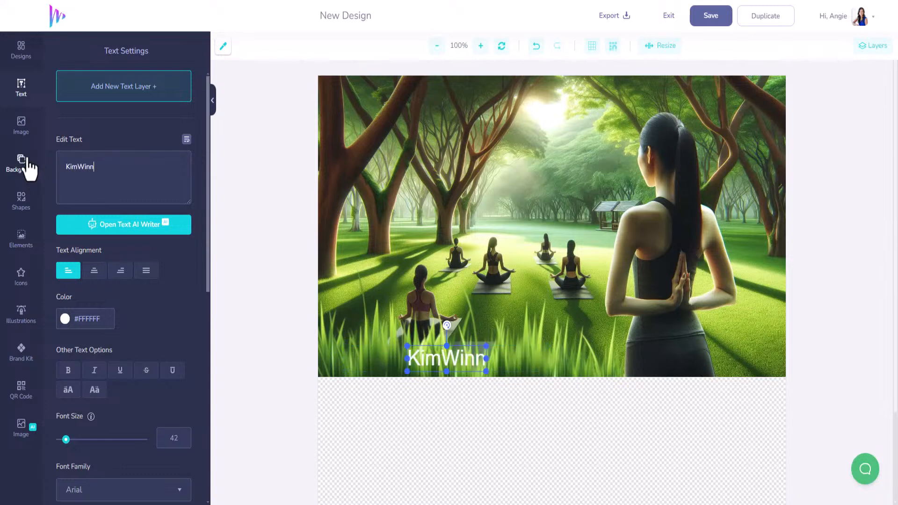
pyautogui.write('Yoga.com')
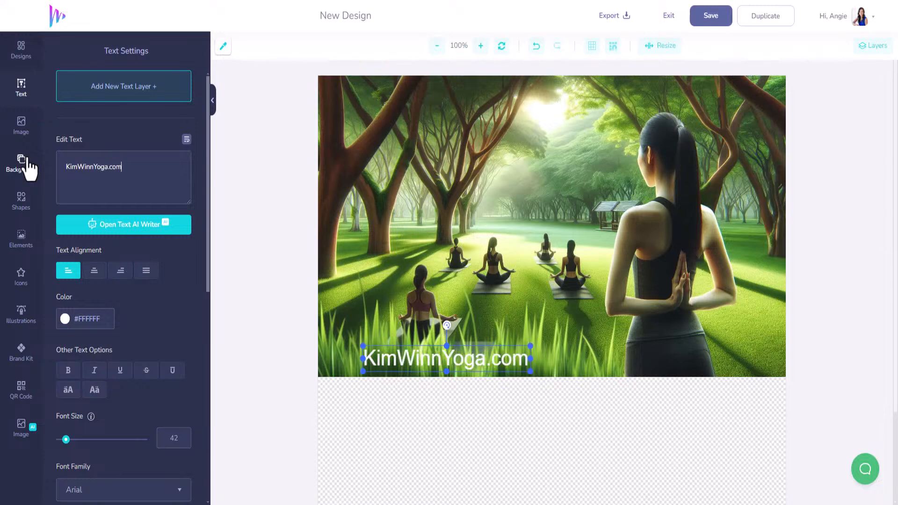
pyautogui.moveTo(428, 354); pyautogui.dragTo(392, 353)
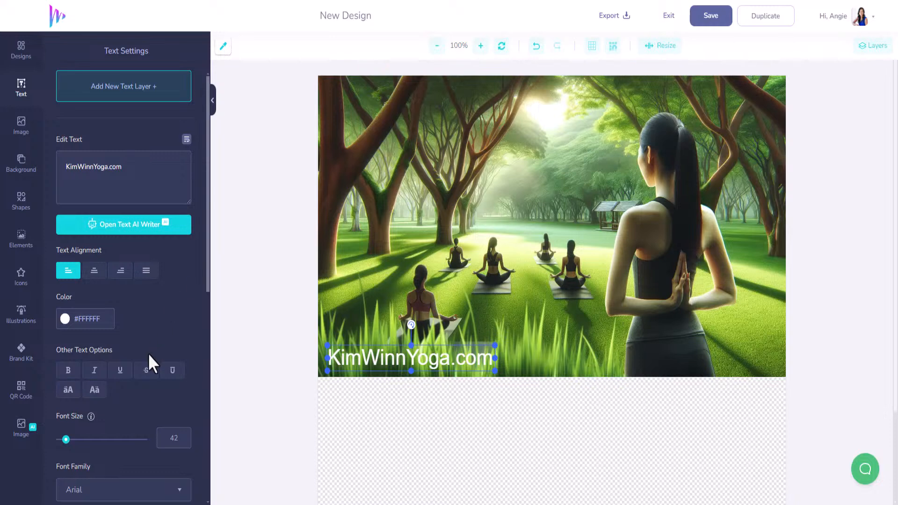
# - Set the website text's font family to Architects Daughter and save the design
pyautogui.scroll(-3, 117, 409)
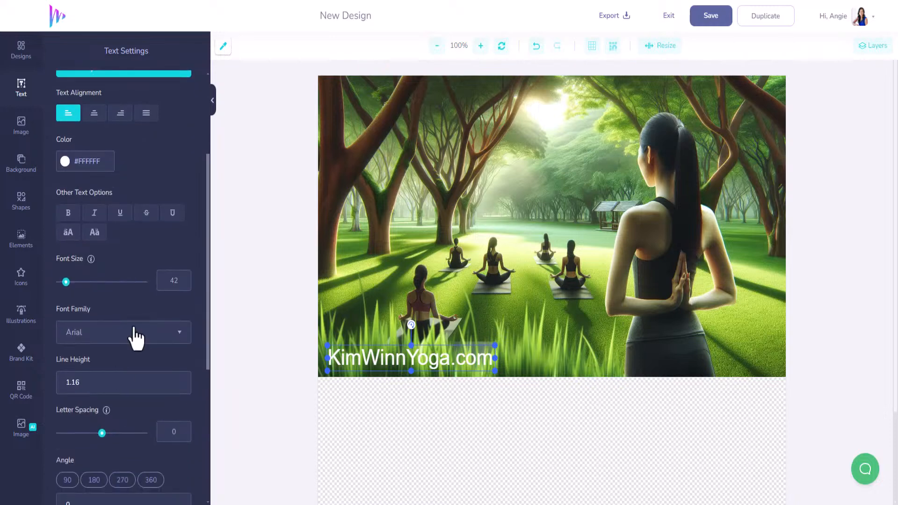
pyautogui.click(175, 335)
pyautogui.scroll(-1, 140, 290)
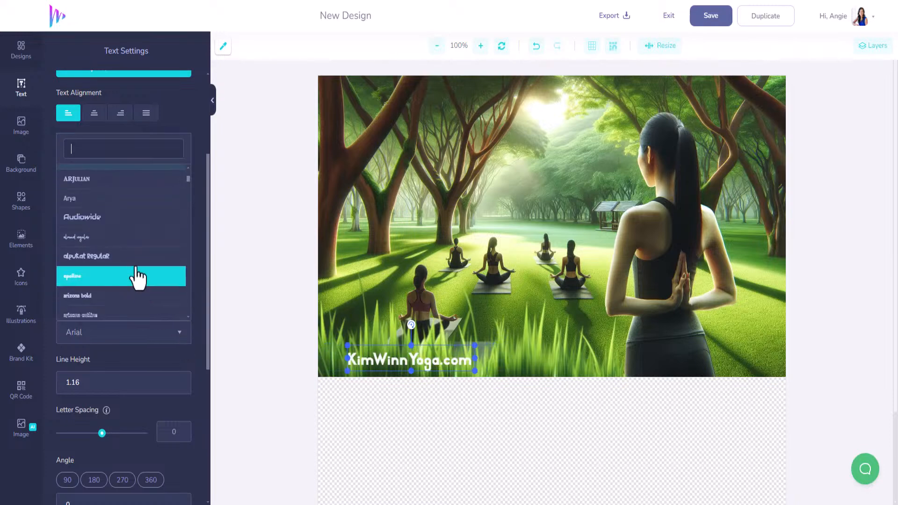
pyautogui.scroll(-4, 96, 314)
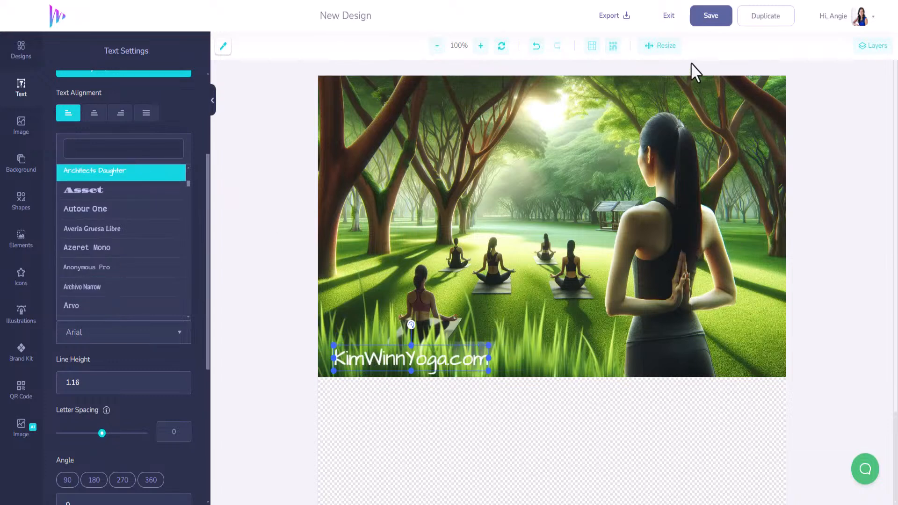
pyautogui.click(712, 22)
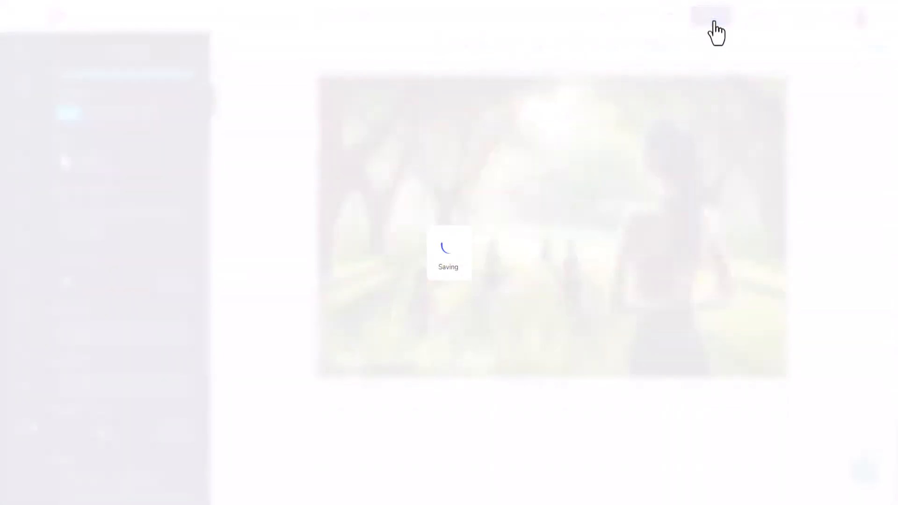